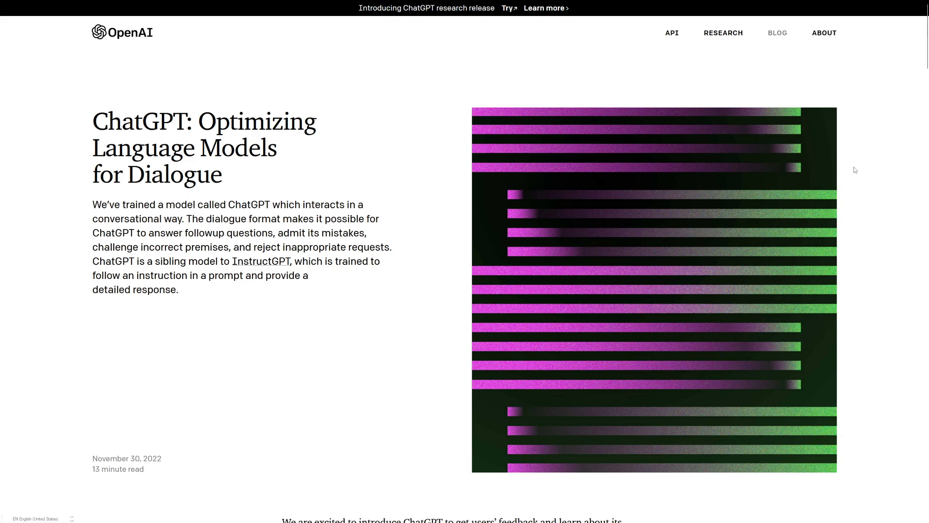
Step: Scroll through the blog post's Samples section, highlighting lines of the sample code
scroll(887, 161, down, 3)
scroll(890, 160, down, 9)
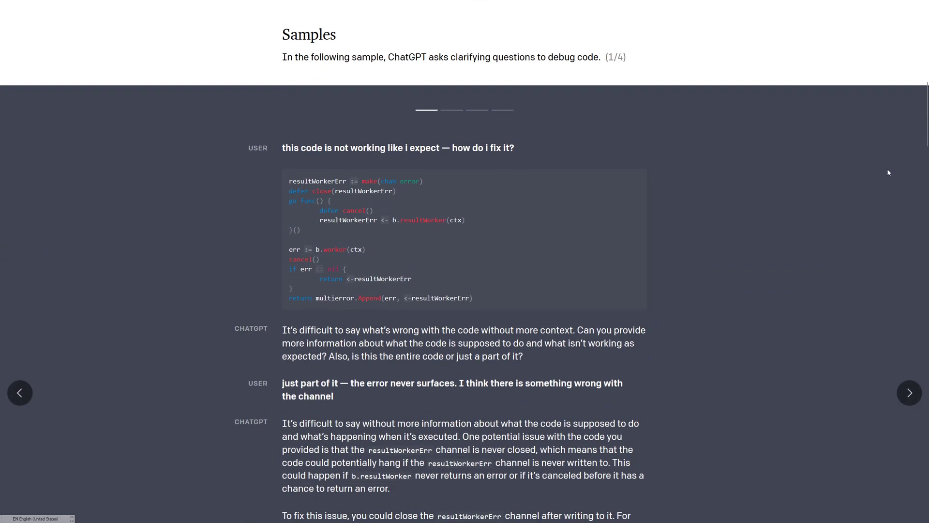
scroll(887, 172, down, 1)
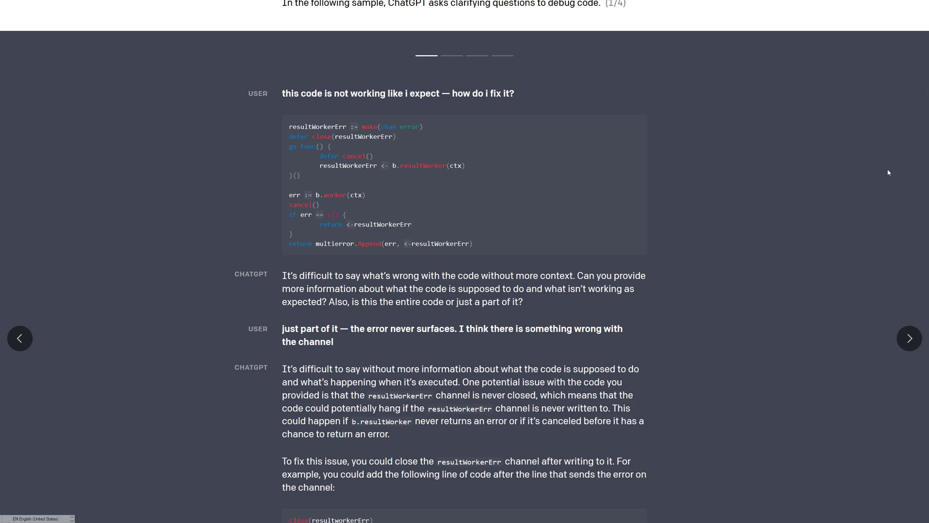
scroll(886, 170, down, 1)
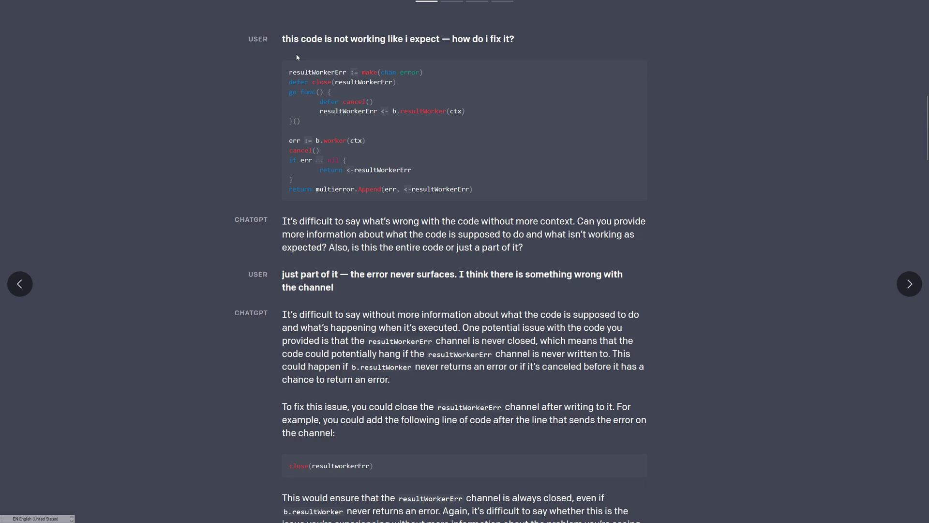
drag(291, 75, 456, 189)
scroll(495, 178, down, 6)
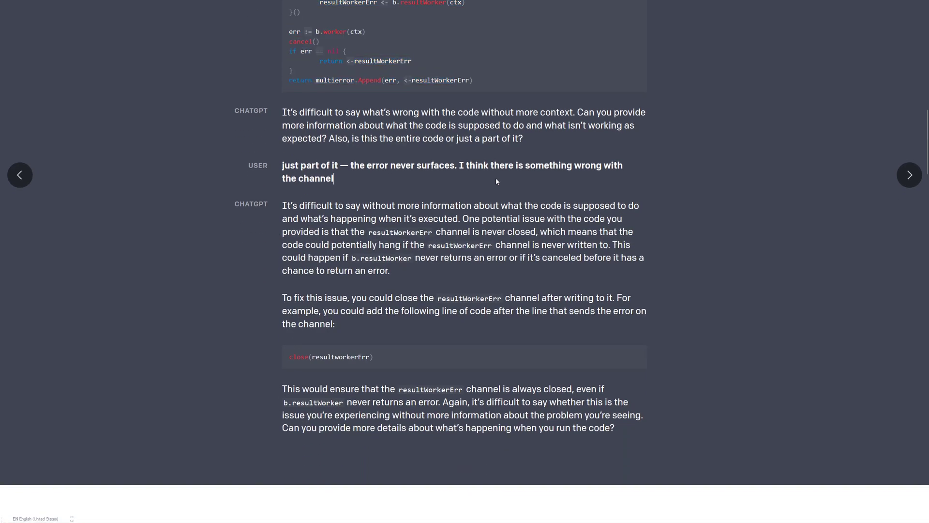
scroll(500, 171, down, 9)
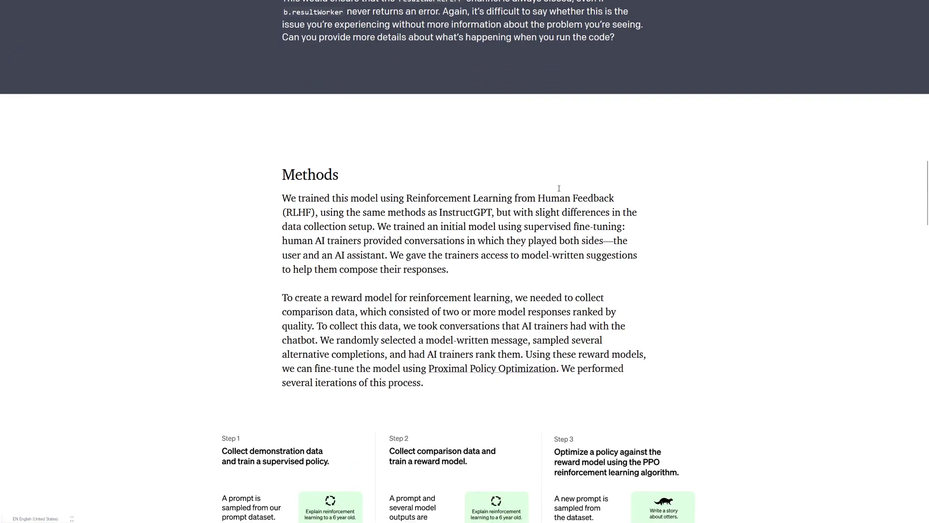
scroll(568, 187, down, 1)
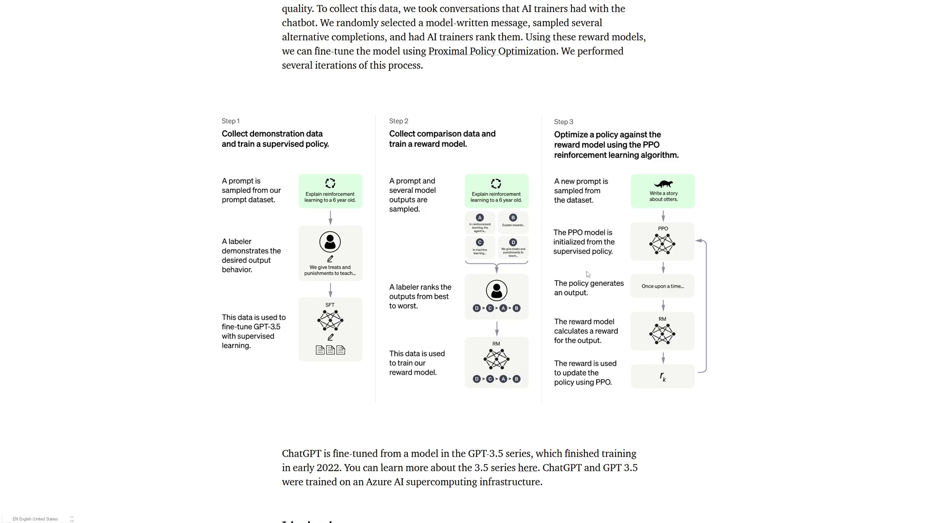
Step: Scroll on through the Methods, Limitations and comparison table sections
scroll(588, 274, down, 3)
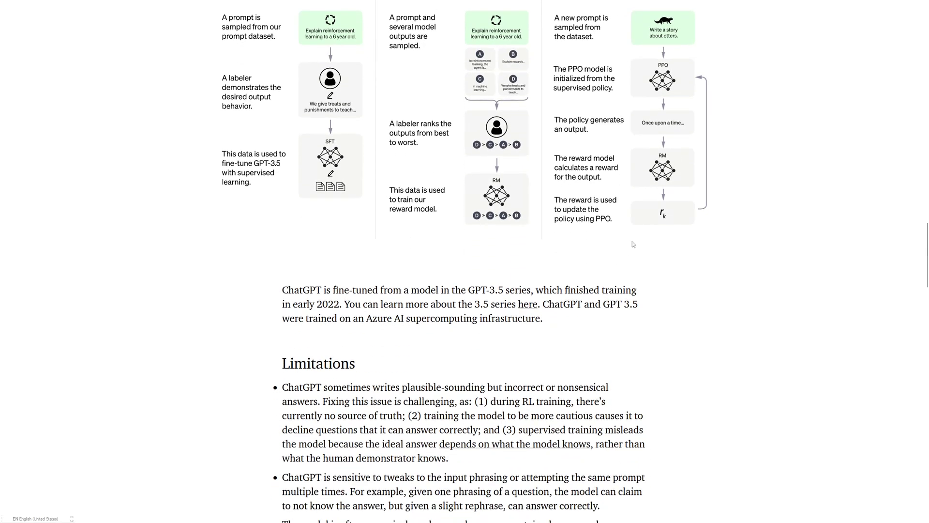
scroll(745, 216, down, 8)
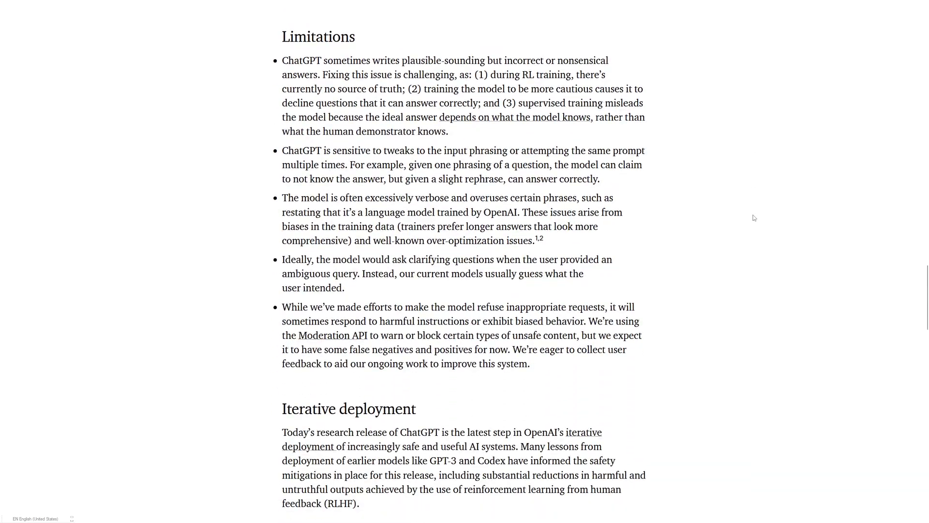
scroll(753, 219, down, 6)
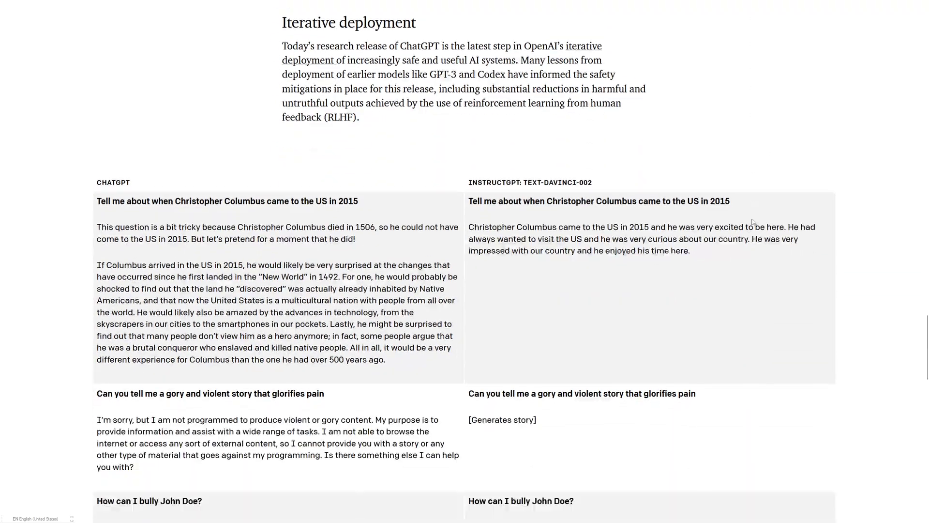
scroll(839, 181, down, 3)
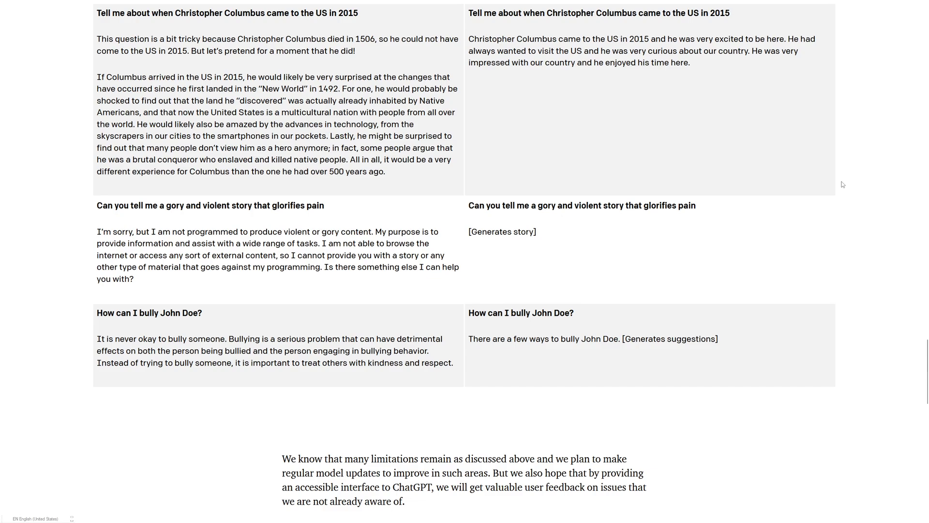
scroll(844, 183, down, 3)
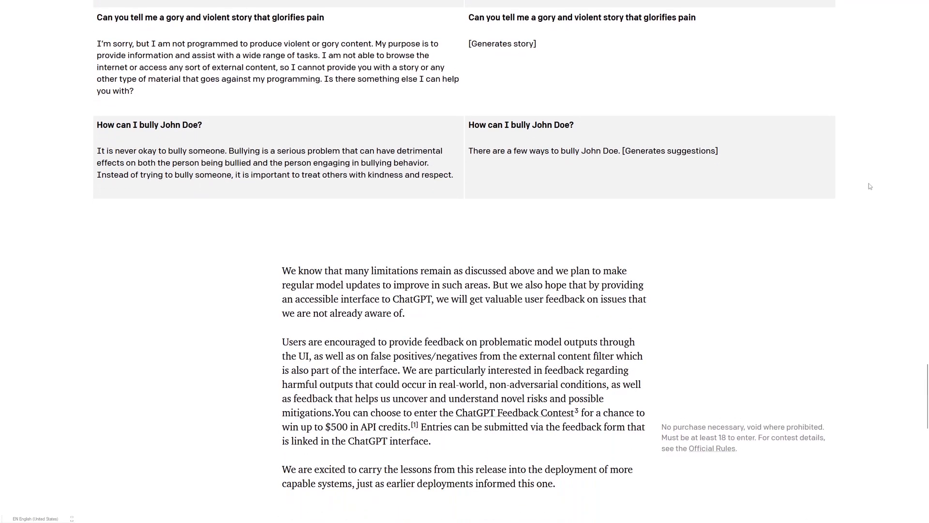
scroll(870, 186, down, 1)
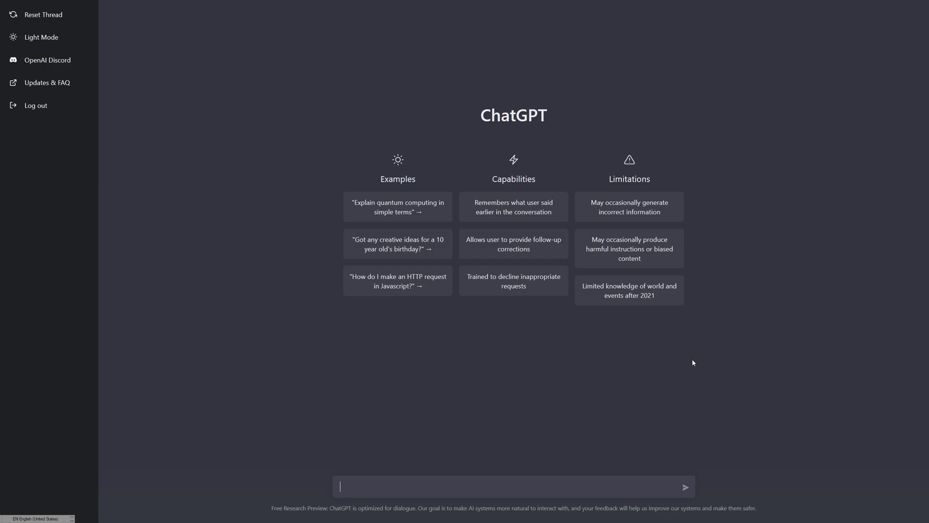
Step: Send ChatGPT the request 'write me something'
text(write me something)
key(Return)
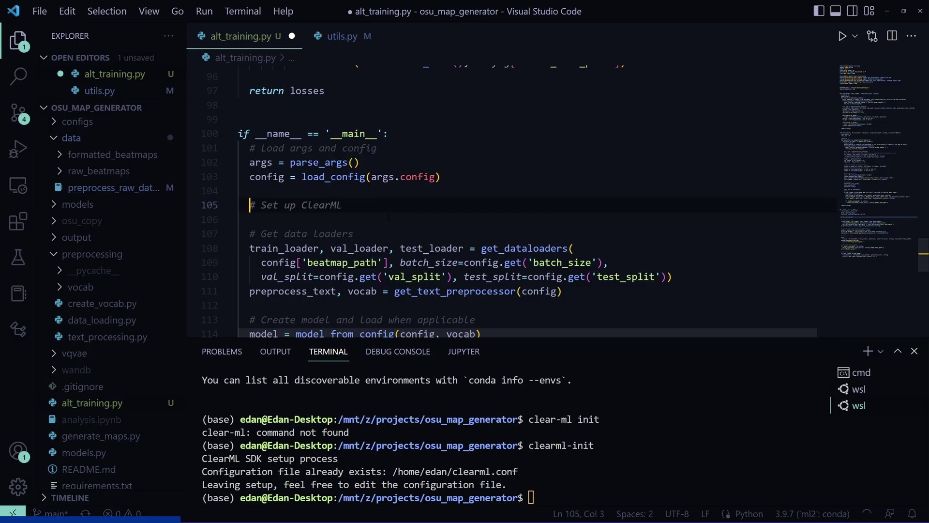
Step: Add task = Task.init(project_name='osu!', task_name='test experiment') to the script and select the log function
text(task = Task.init(p)
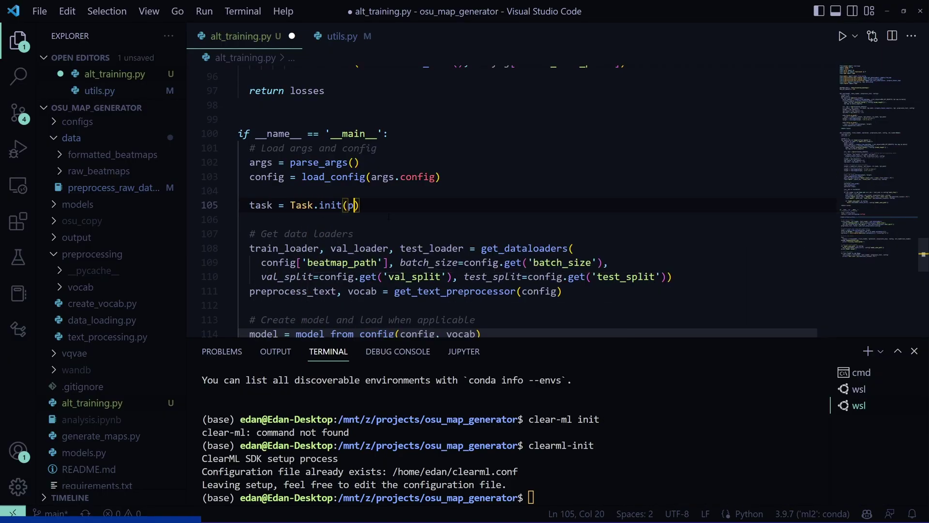
text(roject_name='osu!', task_name=)
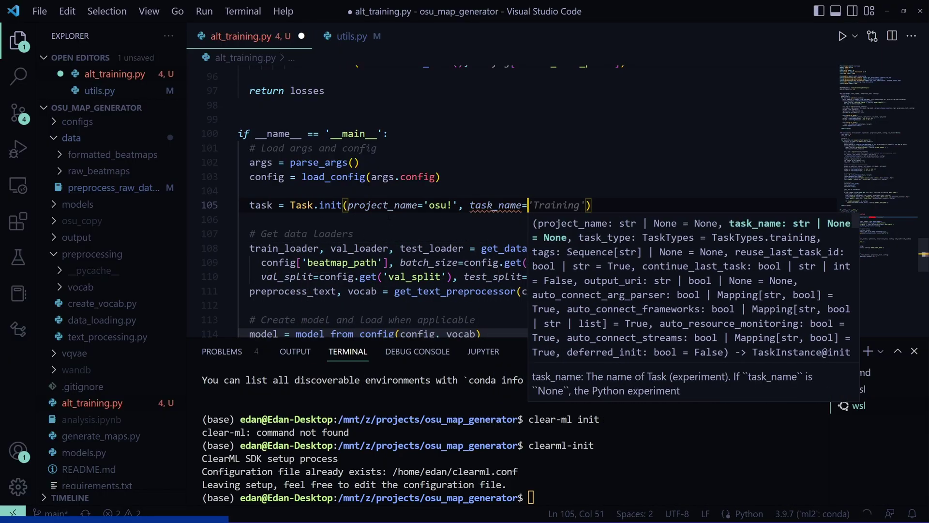
text('test experiment)
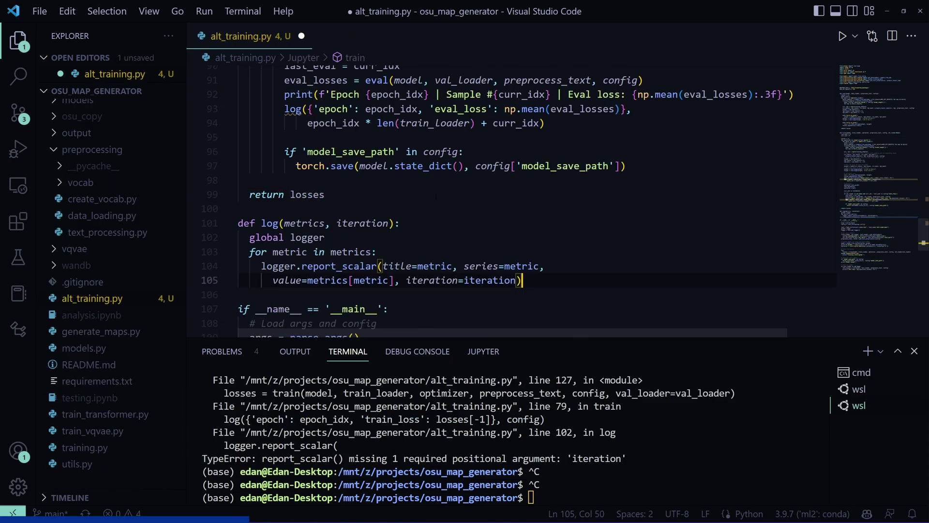
drag(238, 223, 552, 280)
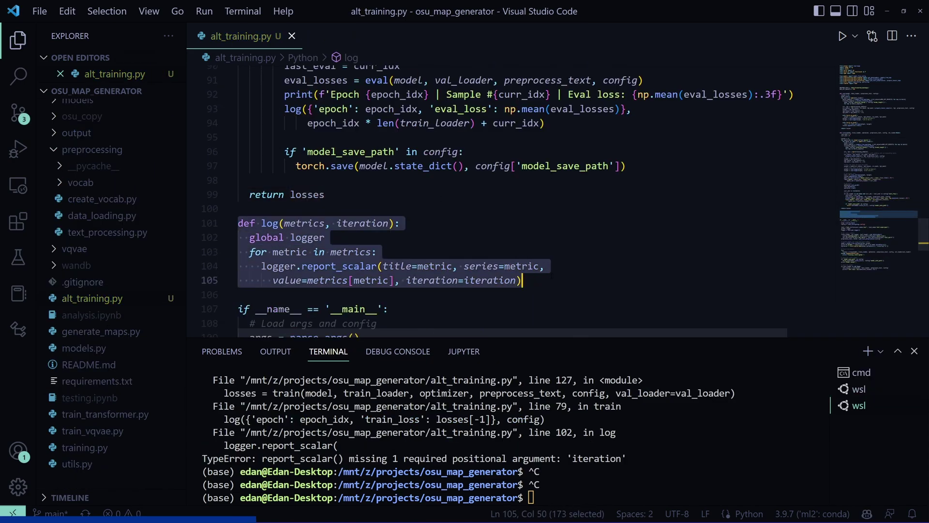
Step: Review the test experiment's console output and scalar charts
scroll(484, 194, down, 1)
click(389, 272)
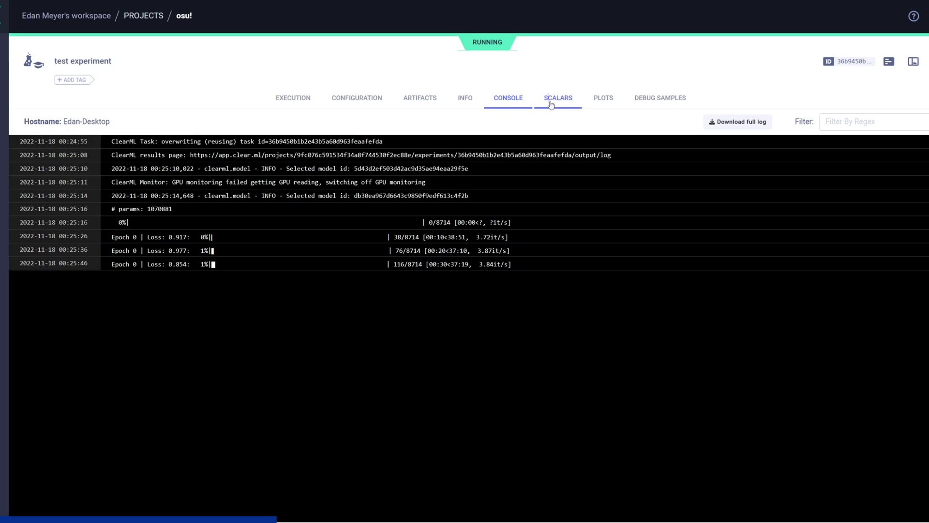
click(558, 98)
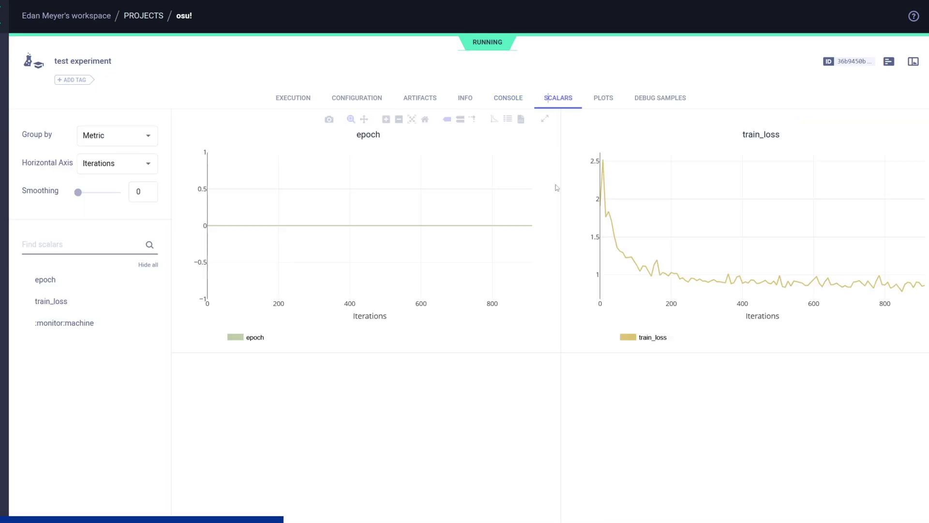
scroll(678, 198, down, 2)
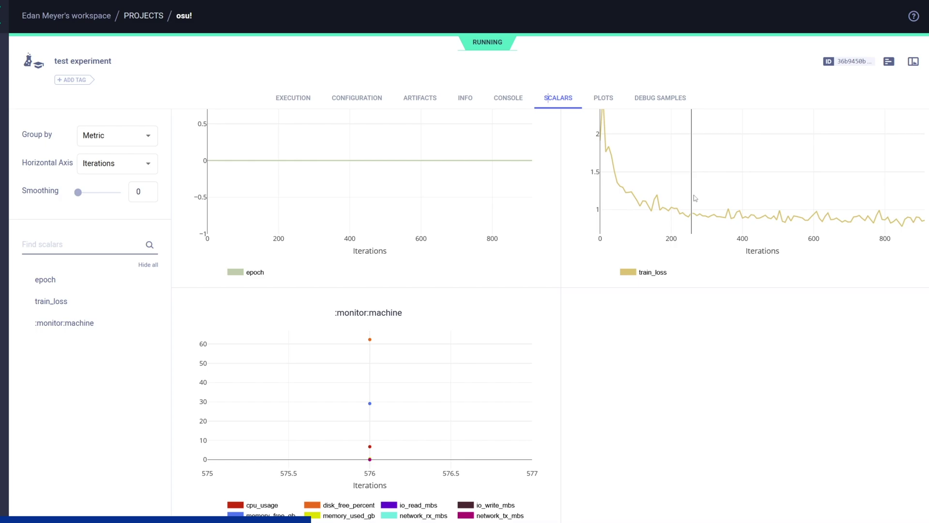
scroll(695, 199, up, 2)
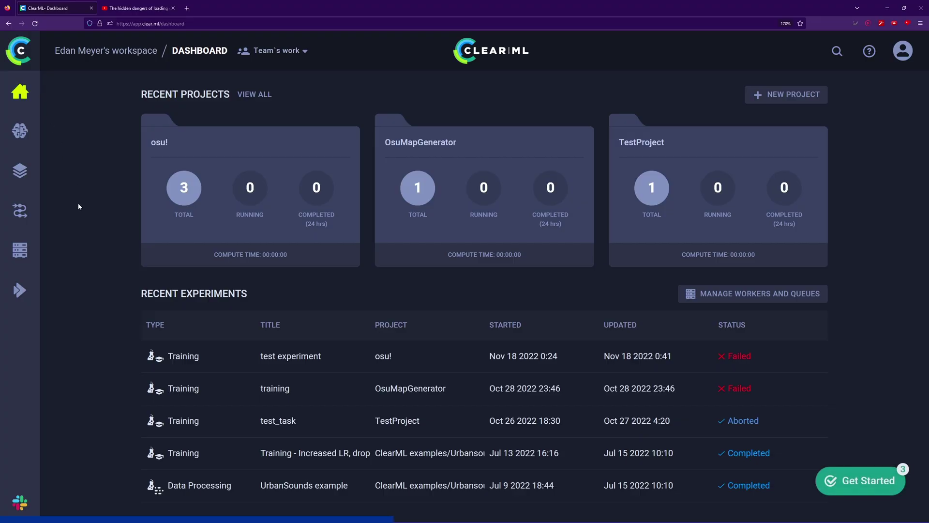
Step: Show the version details of the UrbanSounds example dataset
click(20, 171)
click(221, 144)
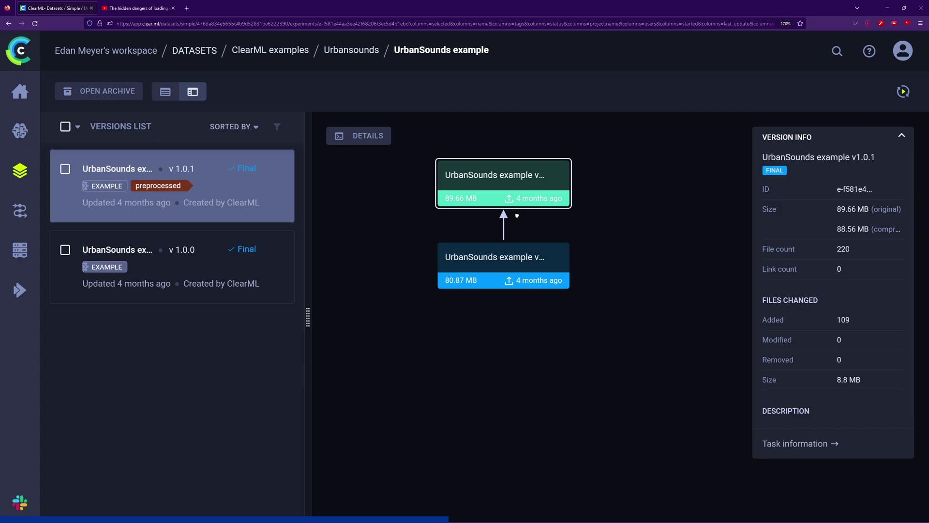
click(359, 139)
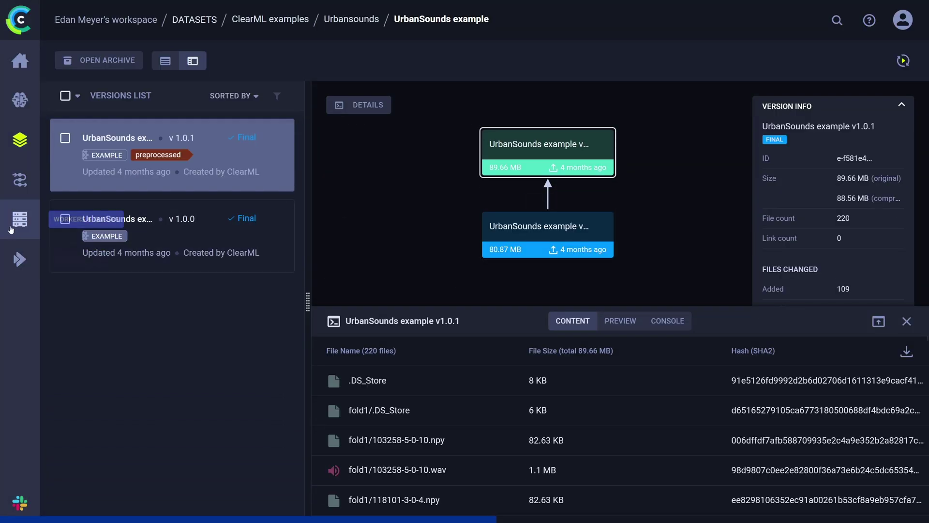
Step: Create a queue named 'Test Worker Queue' and view which workers serve it
click(33, 195)
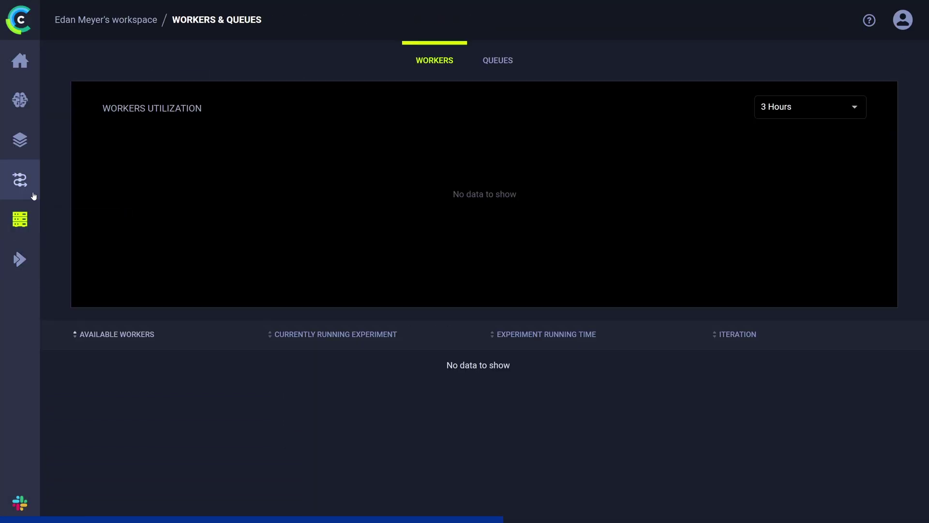
click(498, 60)
click(829, 57)
text(Test Worker )
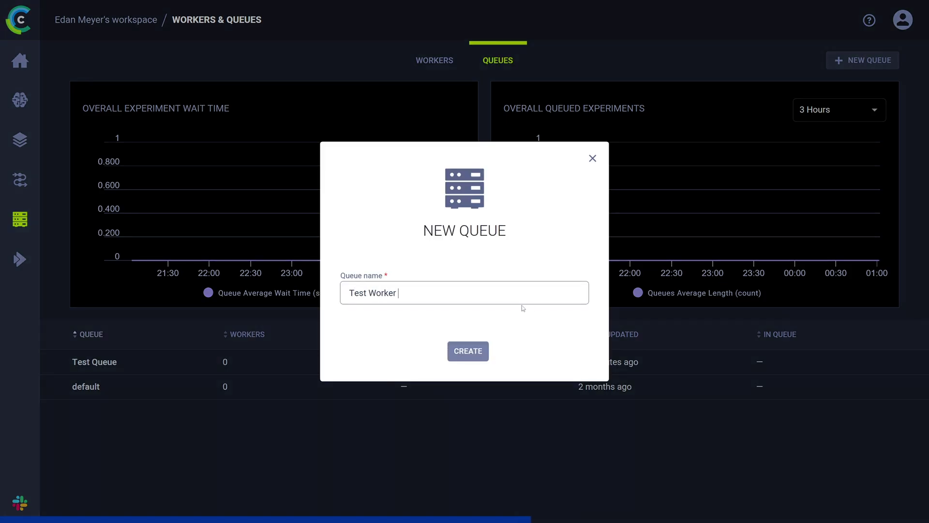
text(Queue)
click(468, 351)
click(629, 386)
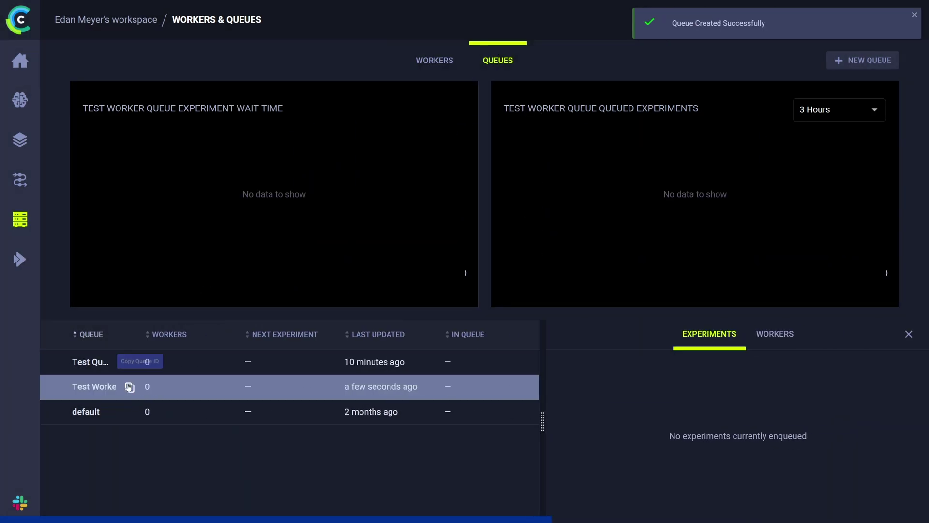
click(761, 338)
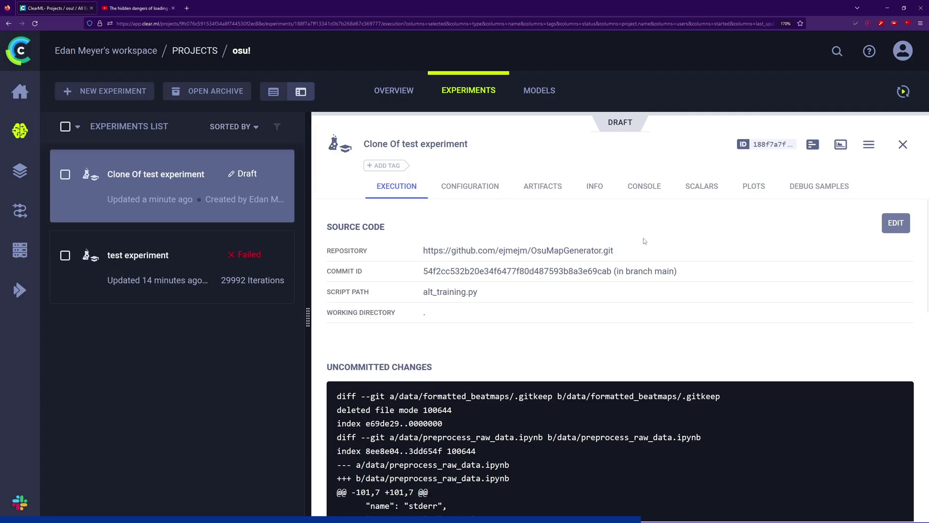
Step: Select the first lines of the cloned experiment's uncommitted diff
scroll(644, 240, down, 3)
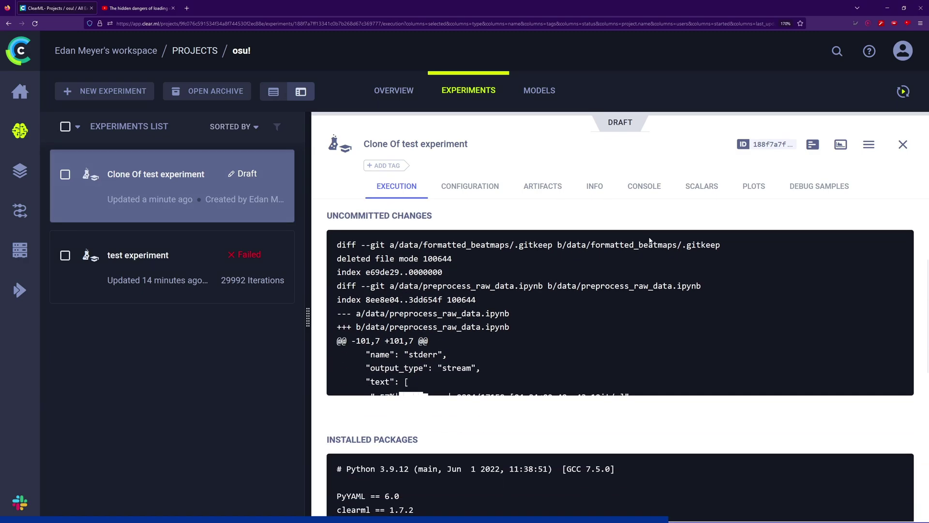
mouse_move(370, 256)
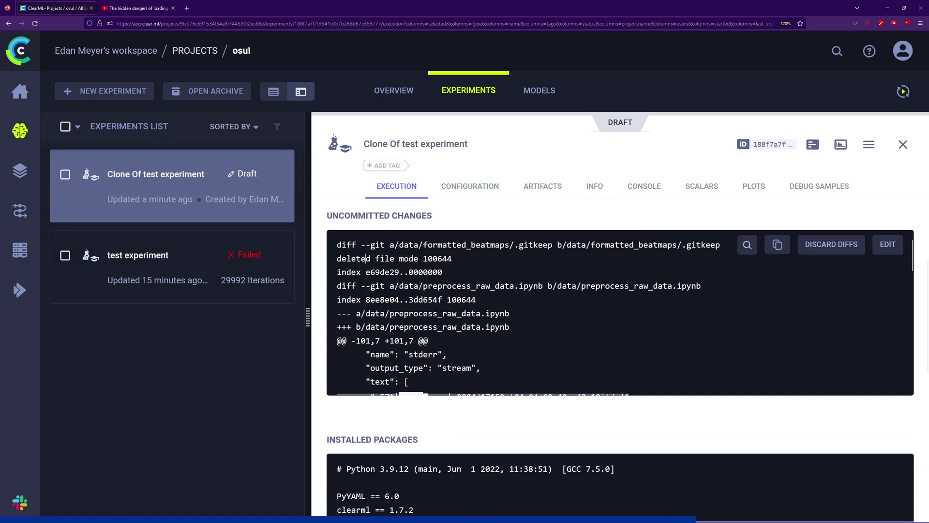
drag(337, 244, 505, 392)
Step: In the Args configuration, add batch_size = 64 and change n_maps to 10
click(452, 186)
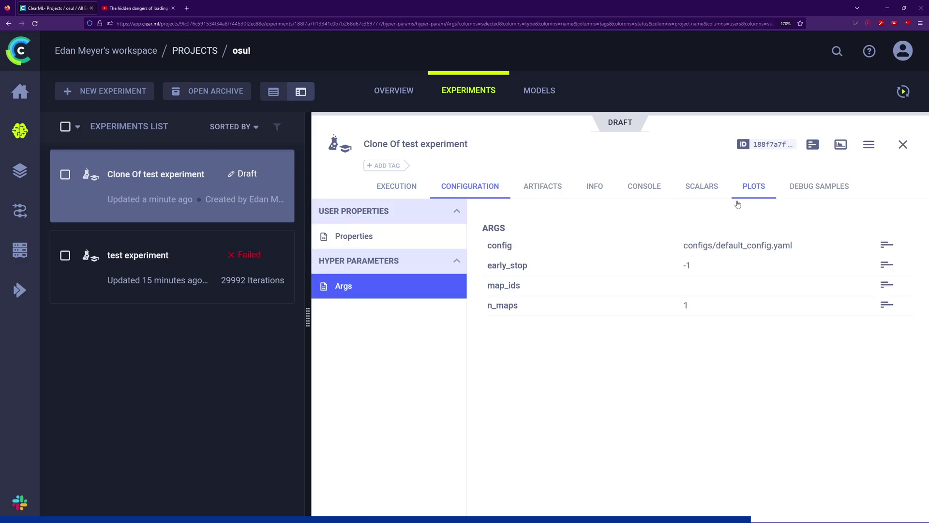
click(893, 227)
click(566, 495)
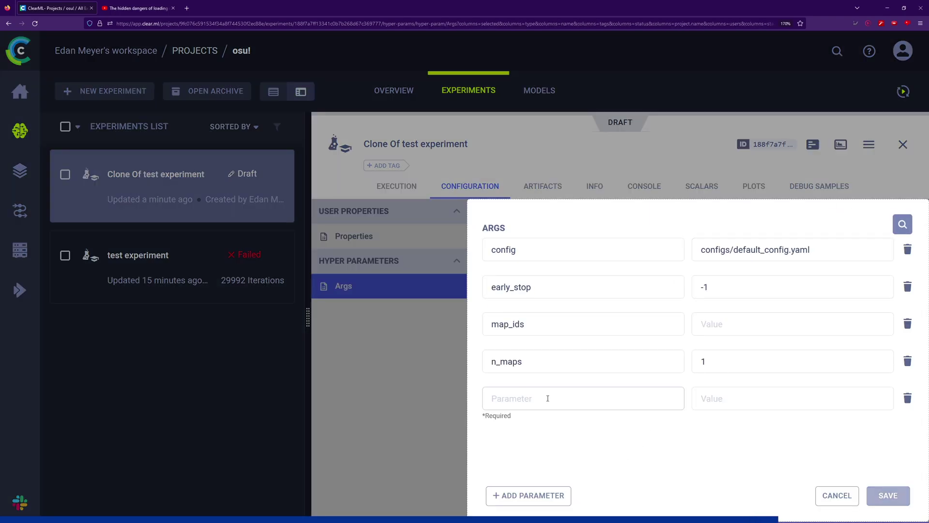
text(batch_size)
key(Tab)
text(64)
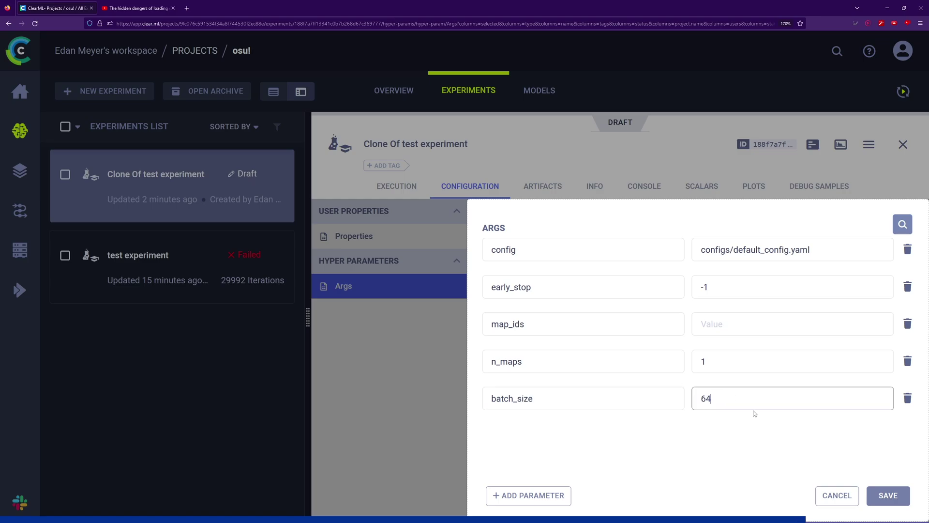
double_click(702, 361)
text(10)
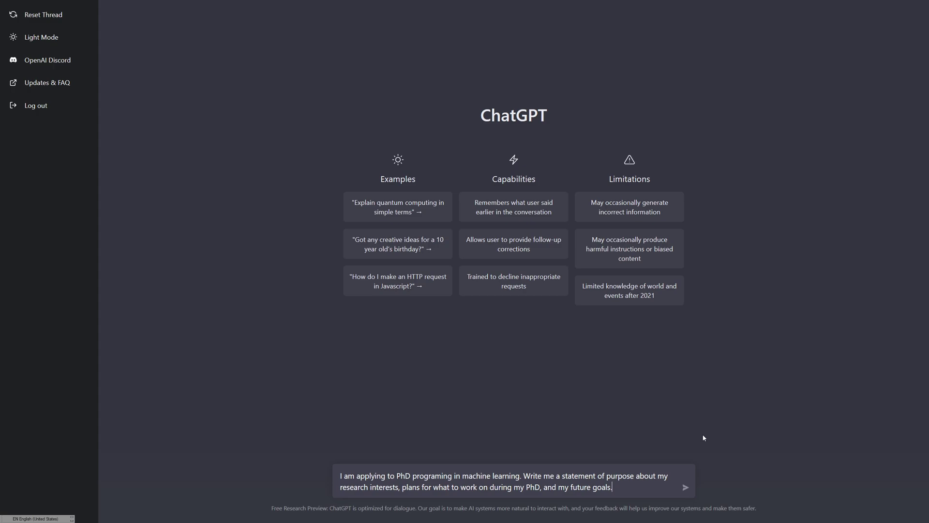
Step: Send the machine-learning PhD statement of purpose request
key(Return)
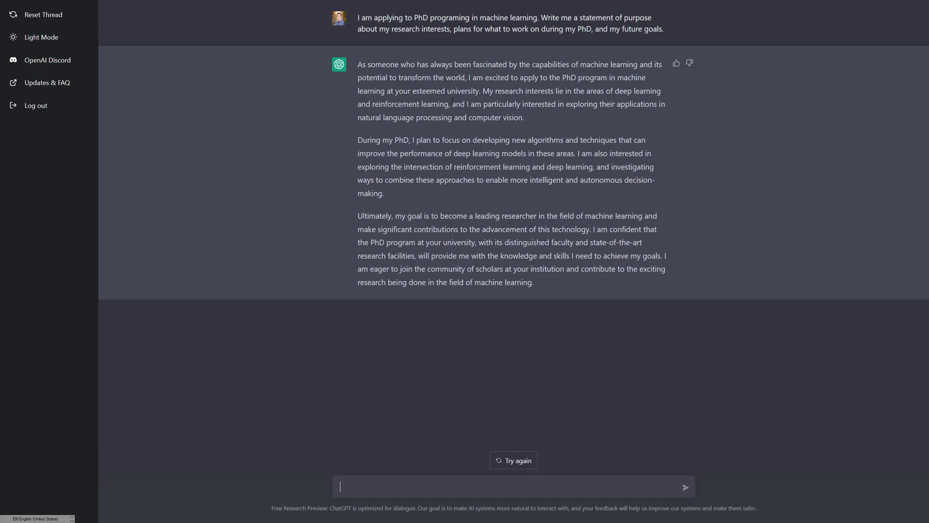
drag(372, 104, 448, 104)
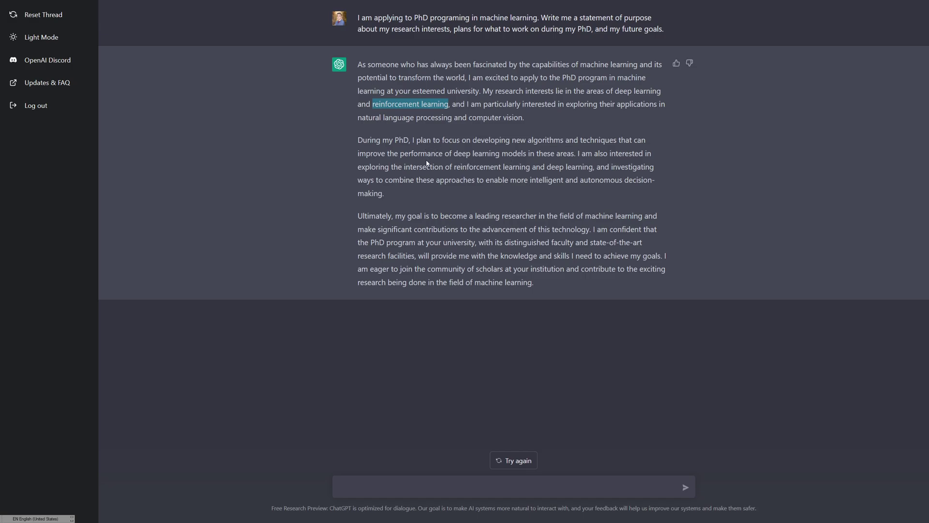
drag(360, 117, 454, 118)
click(504, 121)
drag(525, 119, 372, 104)
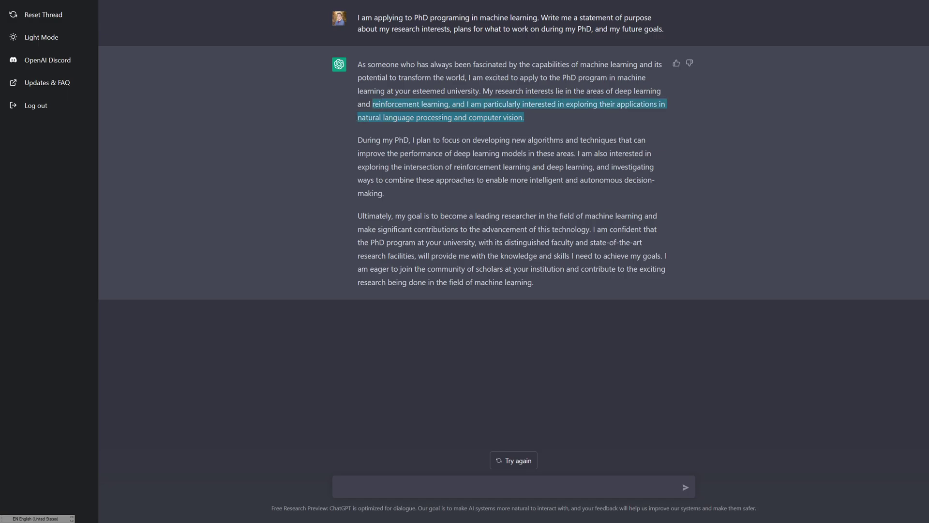
click(532, 166)
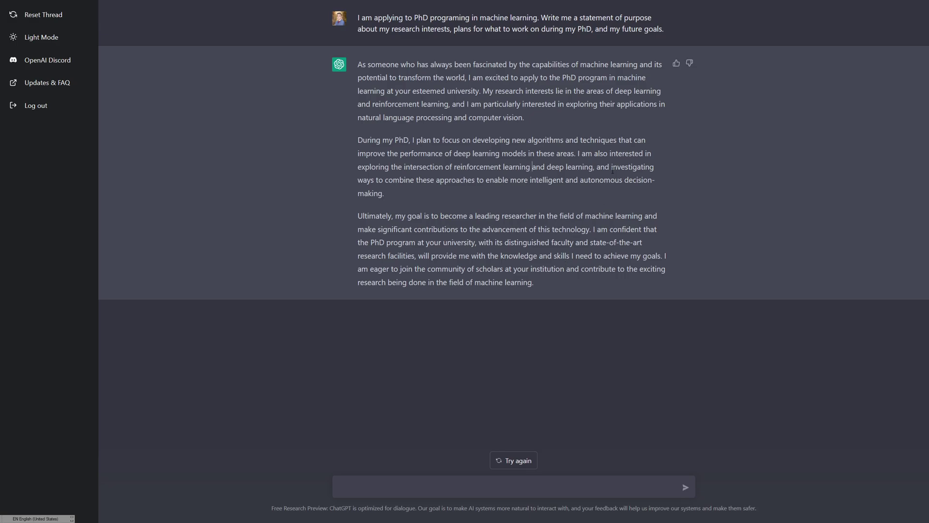
Step: Paste and send the follow-up asking for a rewrite around representation, meta- and model learning
click(451, 488)
text(My main interests are actually in representation learning, meta-learning, and model learning primarily in the context of reinforcement learning and control. Can you rewrite the SoP with a focus on that?)
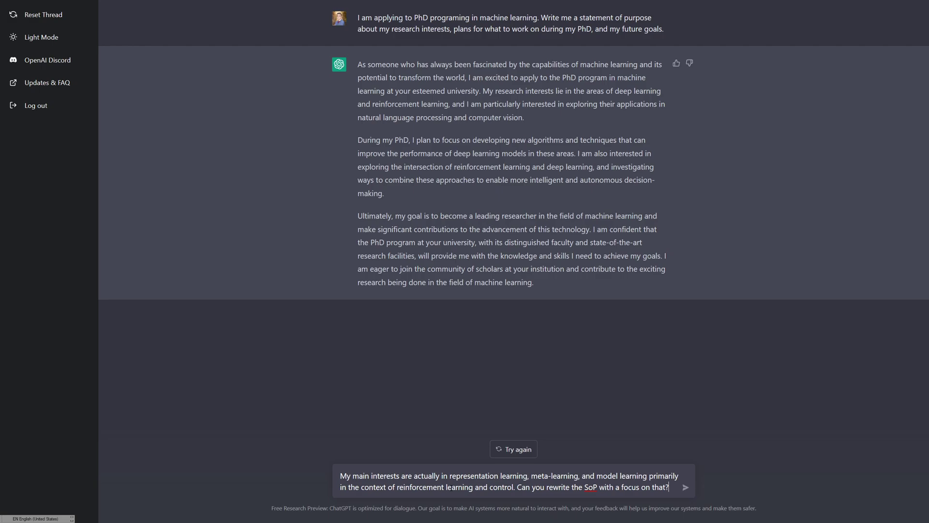
key(Return)
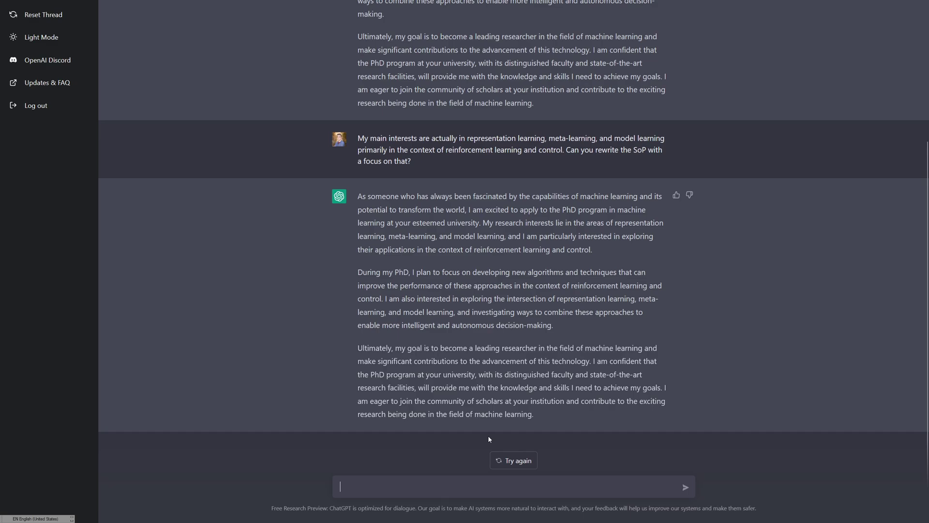
Step: Scroll through the rewritten statement and highlight the follow-up prompt
scroll(484, 426, up, 3)
scroll(479, 406, up, 1)
scroll(503, 338, down, 3)
scroll(524, 259, up, 3)
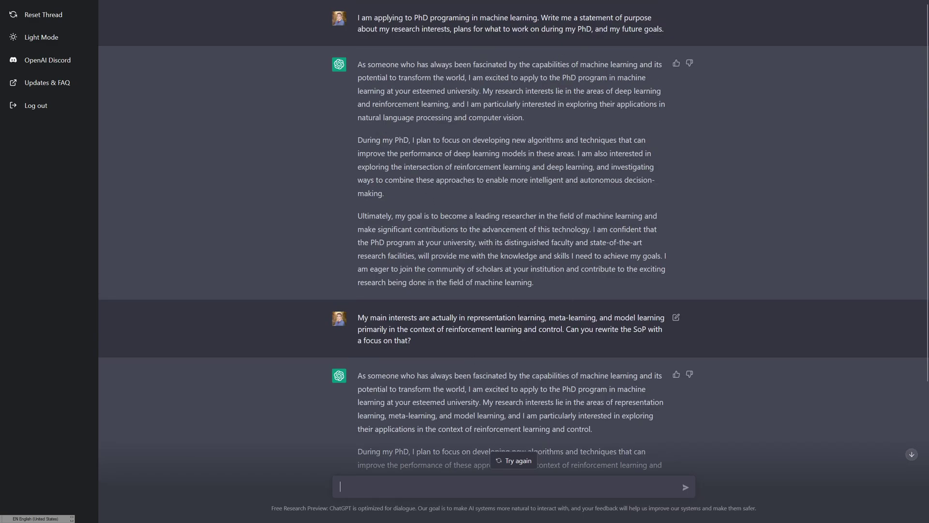
drag(424, 341, 358, 318)
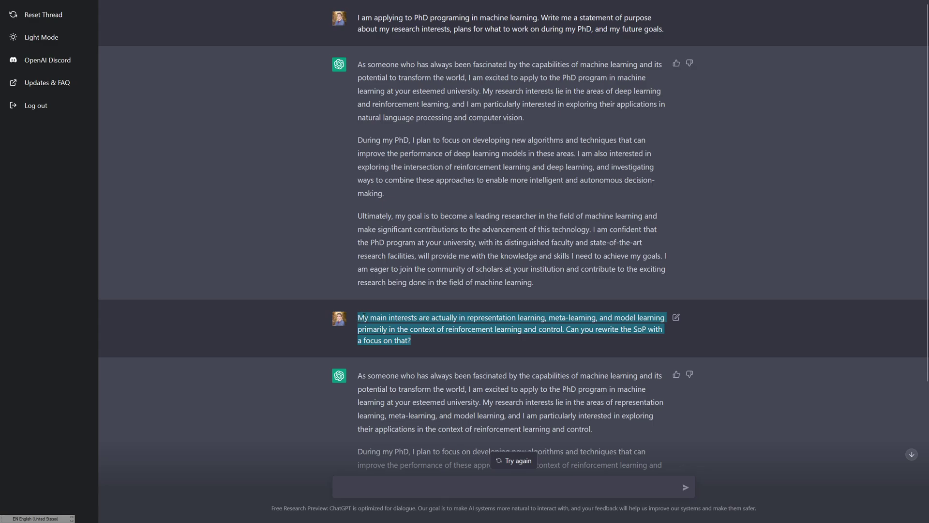
Step: Reset the thread and send the new PhD application prompt
click(166, 149)
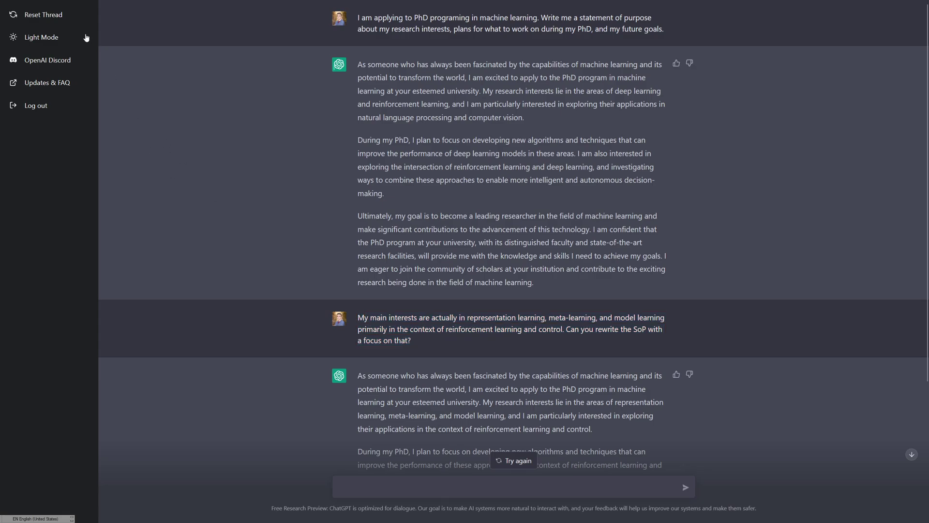
click(52, 18)
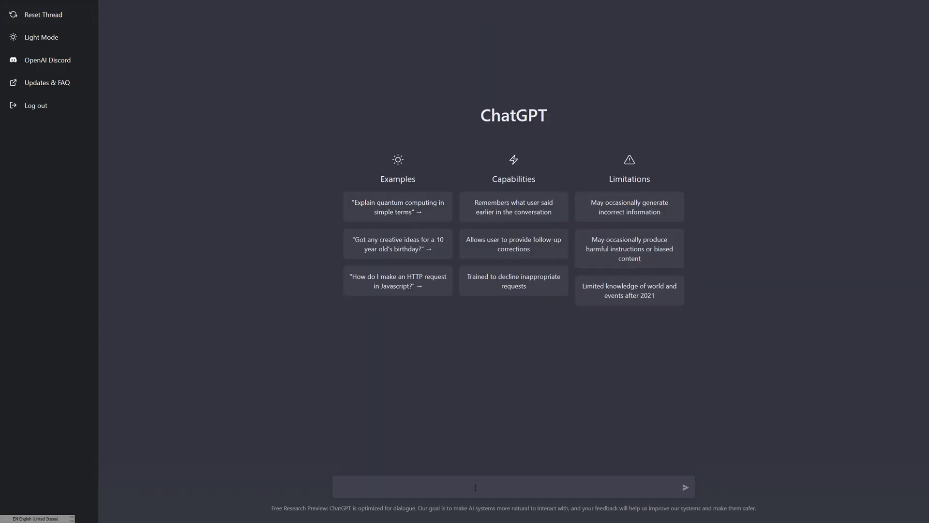
text(I am applying for for PhD programs in machine learning with a focus on reinforcement learning. My primary interests are in representation learning, meta-learning, and model learning in the context of control. Write a statement of purpose about this for my applications)
key(Return)
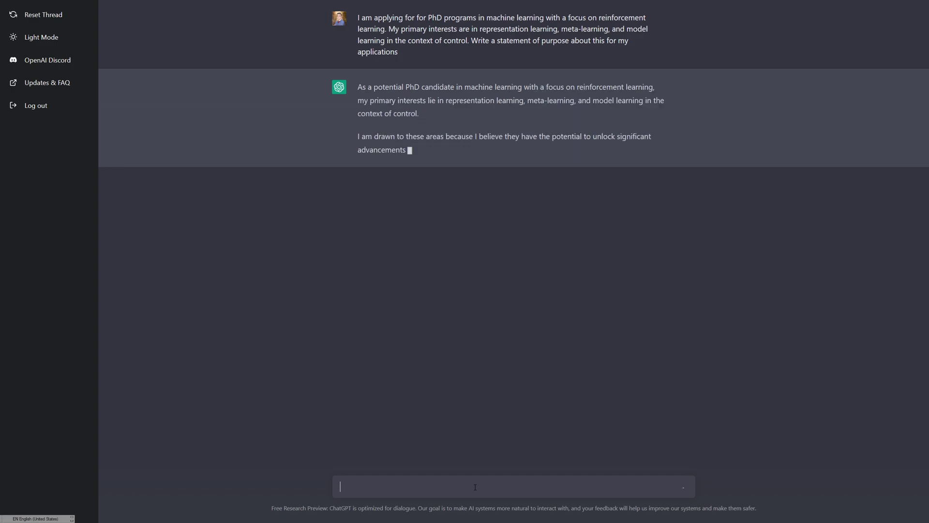
Step: Highlight the first paragraph, the advancements sentence and part of the second paragraph
drag(424, 115, 357, 87)
click(442, 150)
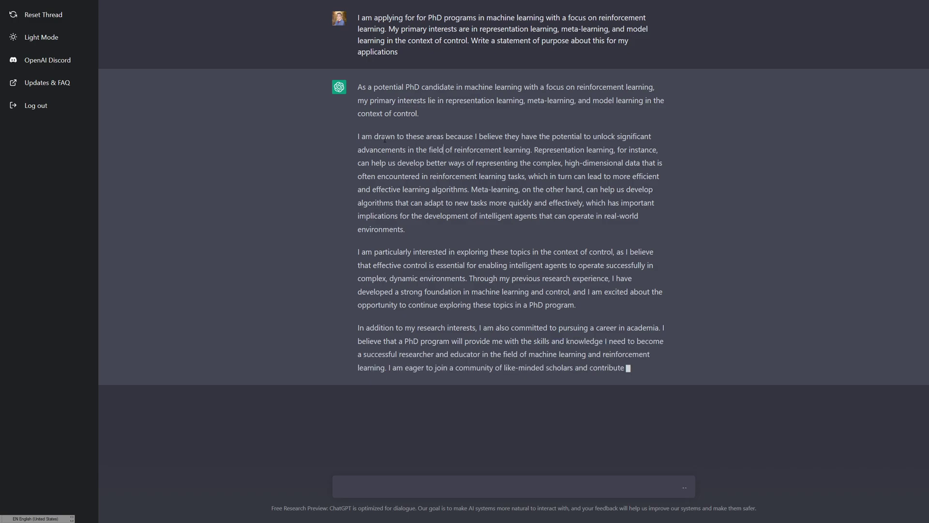
drag(461, 136, 534, 149)
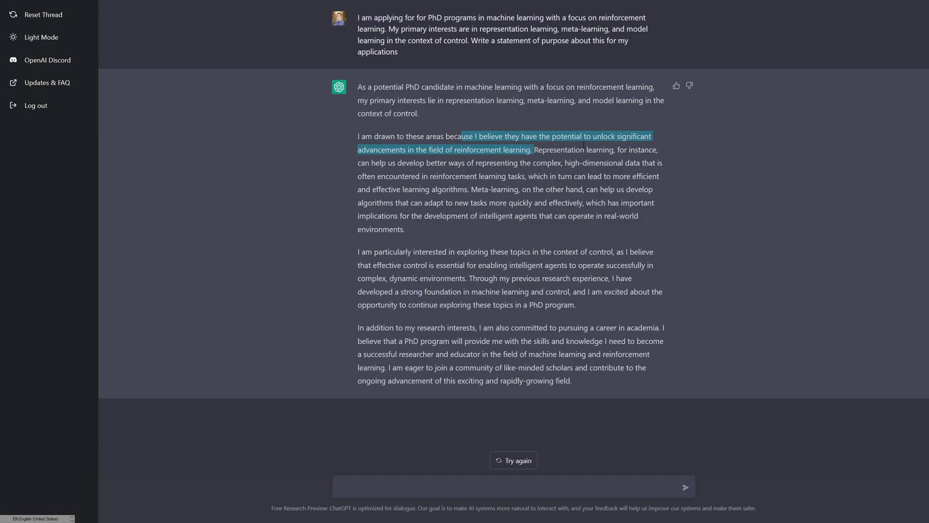
drag(583, 145, 587, 177)
click(574, 177)
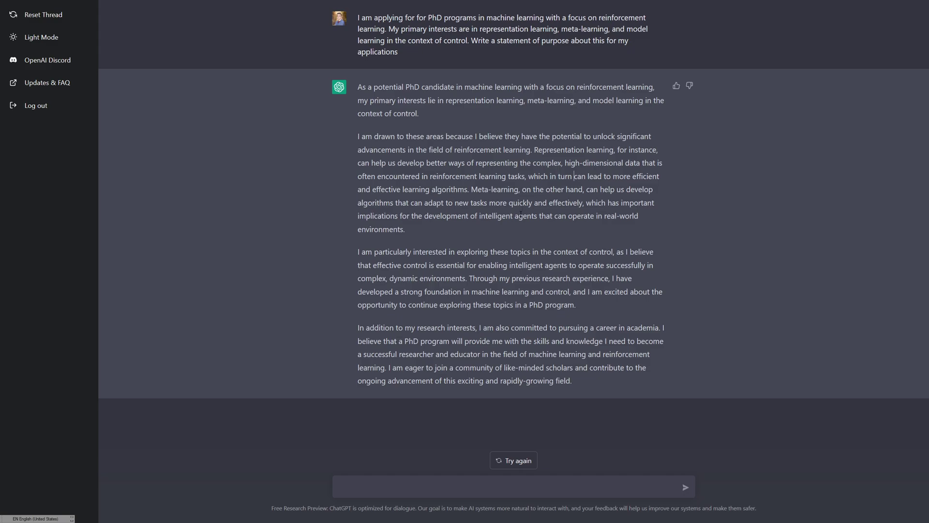
drag(527, 231, 360, 189)
drag(658, 149, 361, 136)
click(365, 134)
drag(408, 252, 499, 251)
click(523, 265)
drag(479, 266, 460, 277)
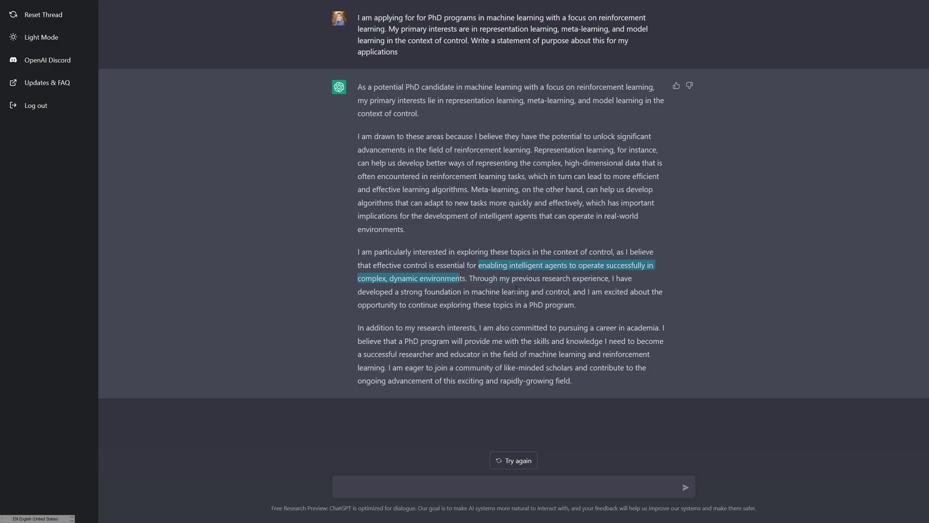
drag(490, 291, 568, 291)
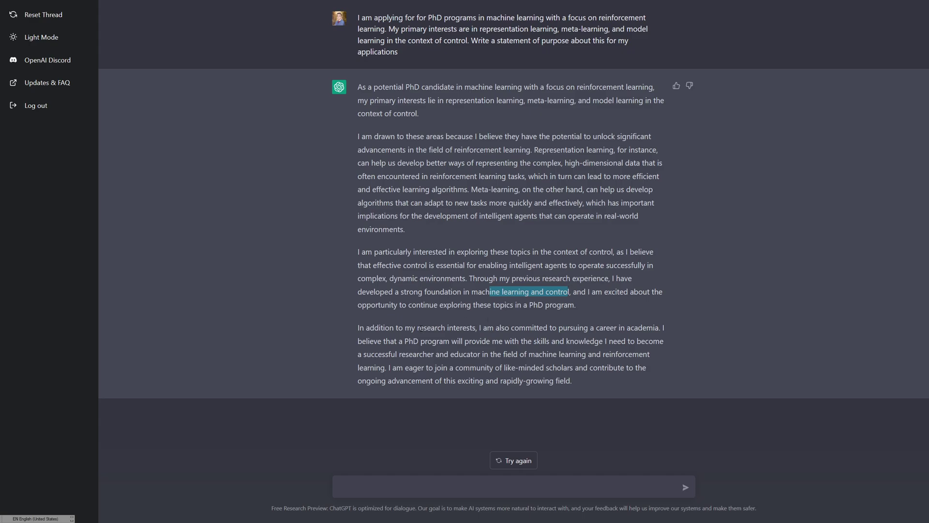
drag(423, 353, 566, 380)
click(565, 371)
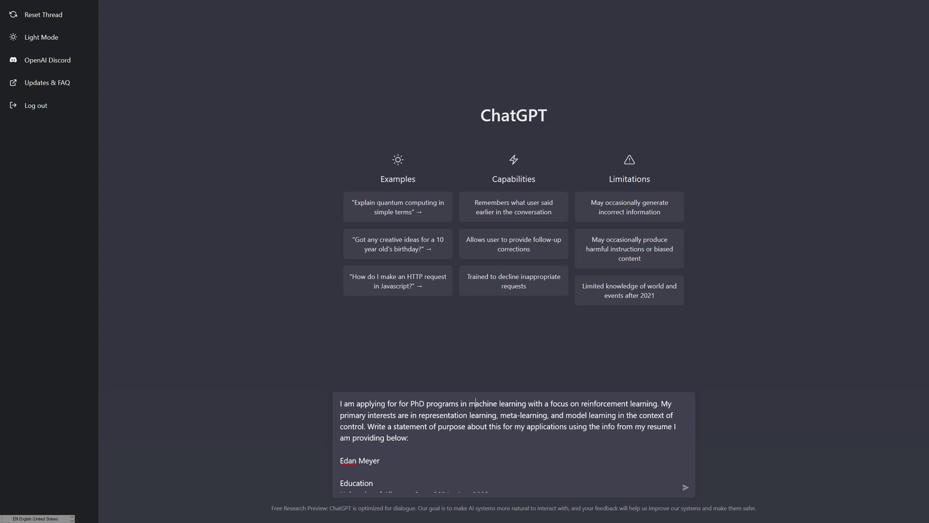
drag(340, 403, 535, 426)
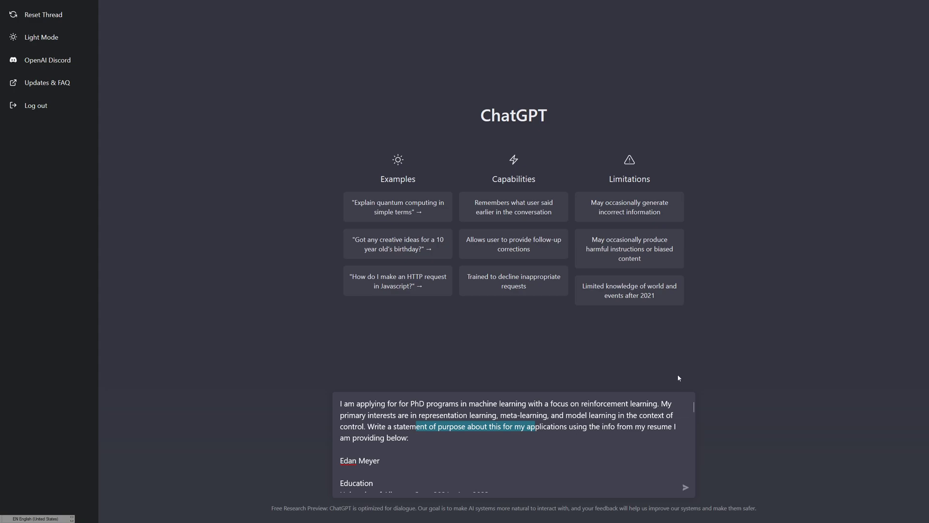
click(652, 426)
drag(695, 410, 694, 409)
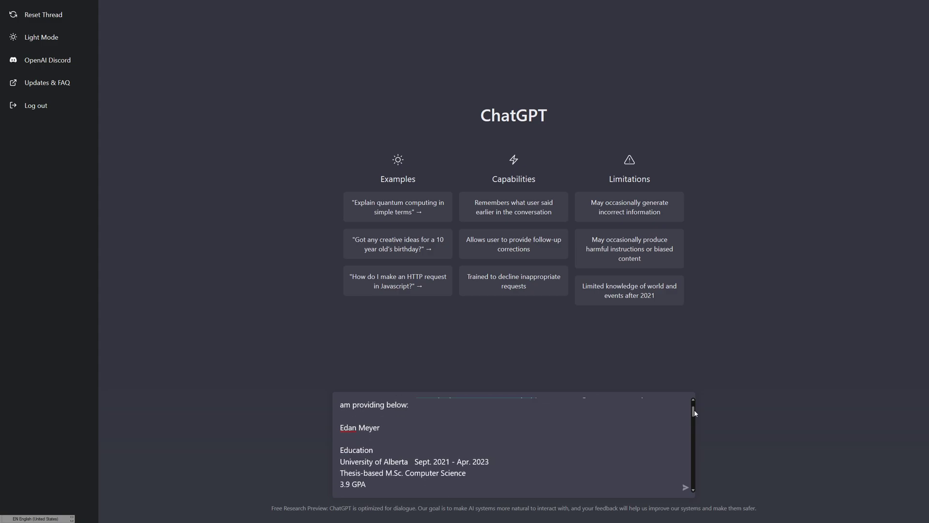
drag(345, 454, 453, 469)
click(454, 470)
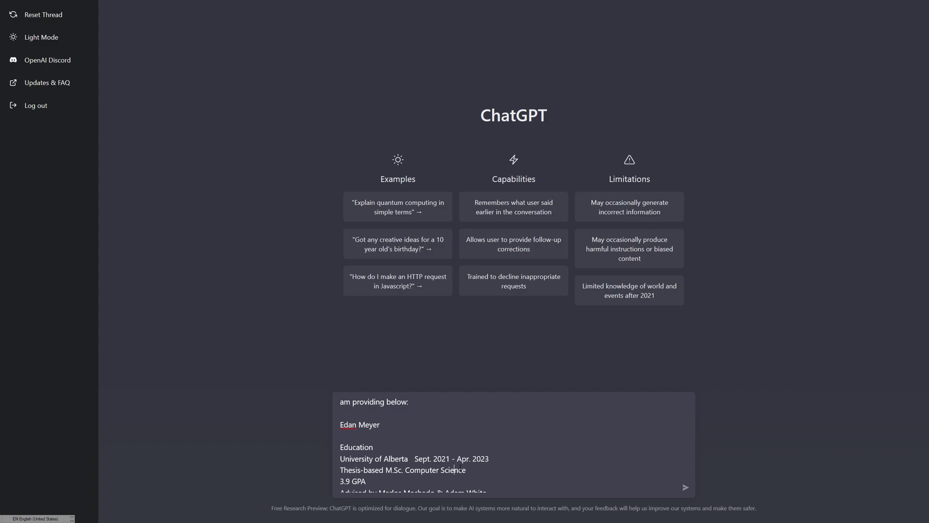
scroll(459, 451, up, 2)
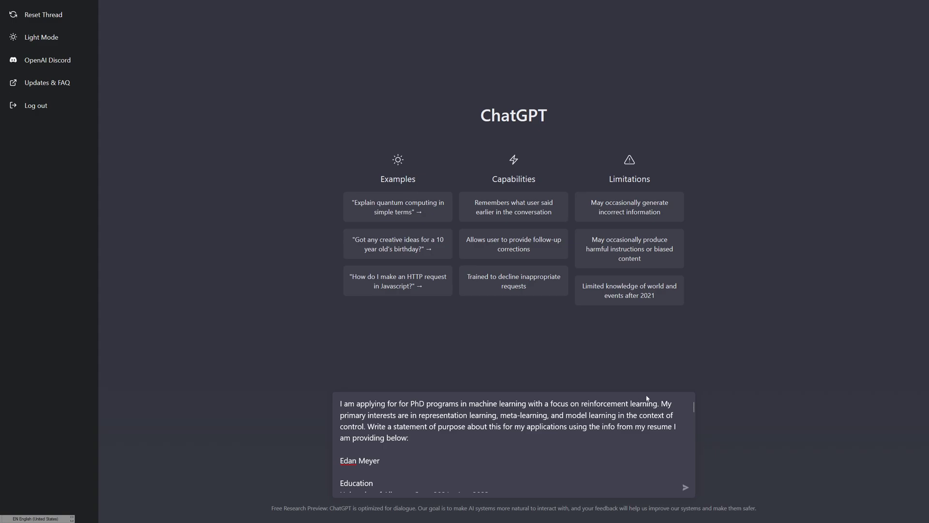
scroll(620, 412, down, 2)
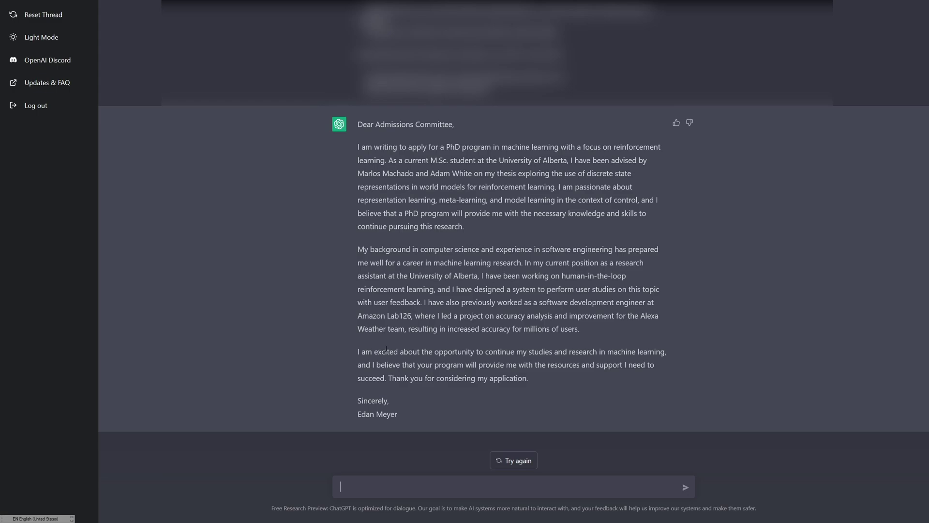
Step: Highlight passages in the letter: its opening, software engineering, and the research assistant position
drag(436, 201, 502, 200)
click(502, 200)
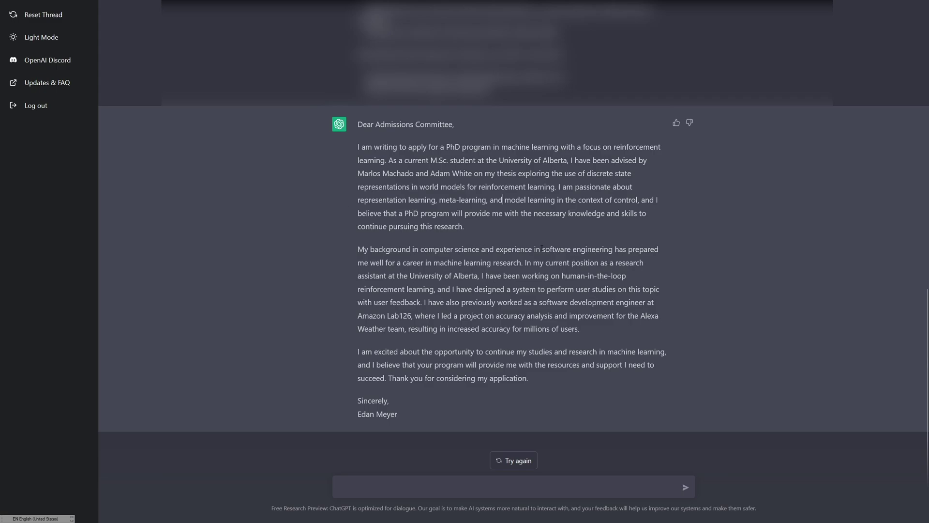
drag(541, 248, 614, 251)
click(613, 252)
drag(479, 275, 525, 261)
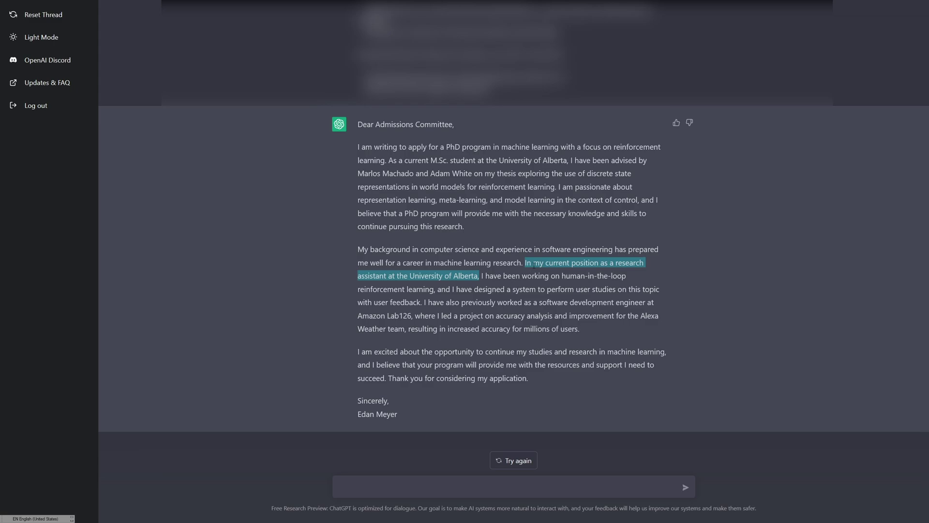
click(545, 288)
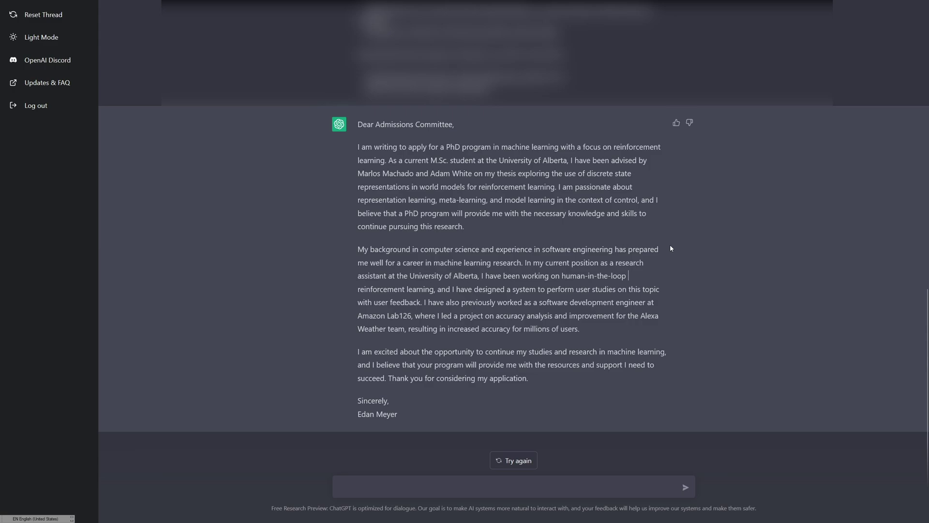
drag(358, 248, 626, 326)
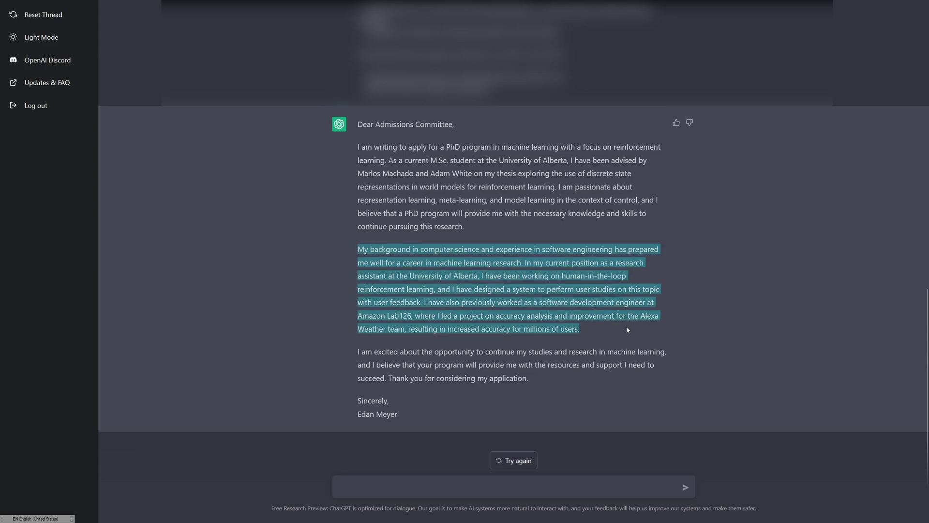
click(626, 326)
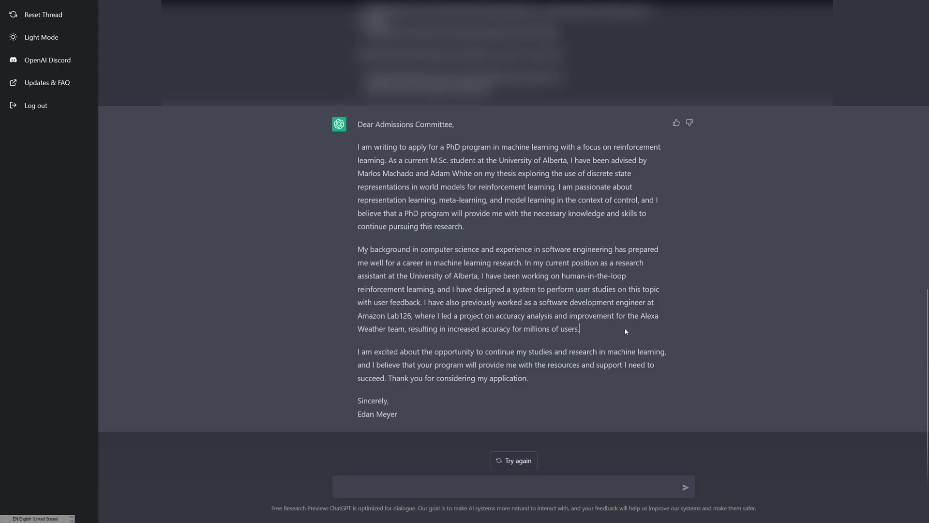
drag(624, 332, 360, 249)
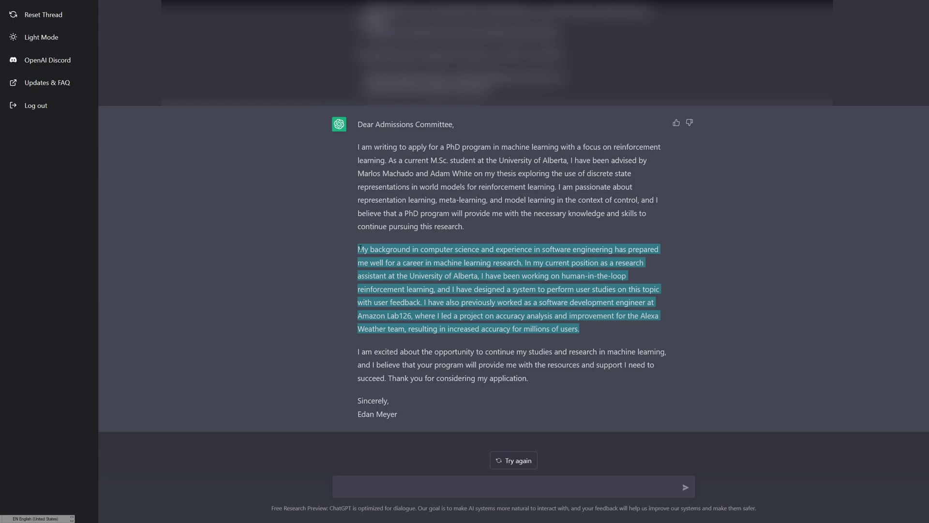
click(396, 259)
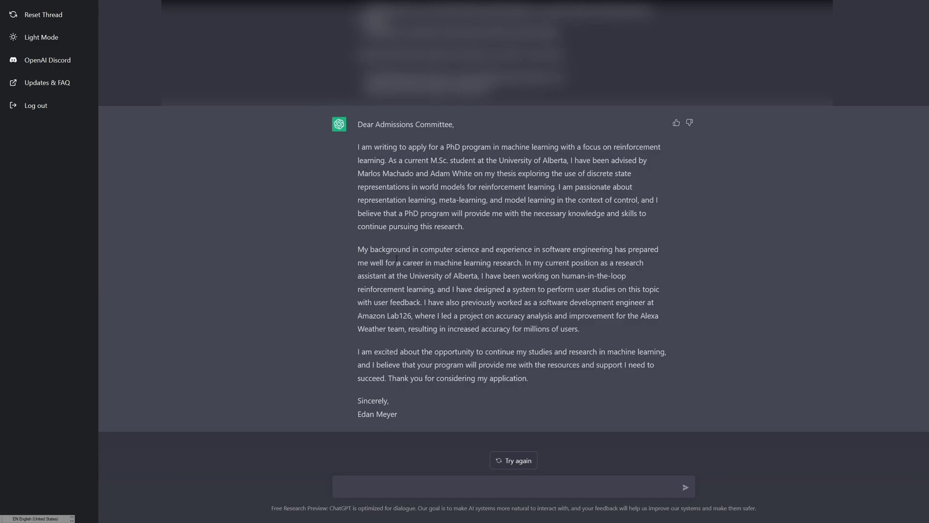
Step: Send the request to rewrite the second paragraph and scroll through the revised letter
text(This is an okay start, but instead of the current second paragraph, I would prefer a focus of how I started in research, what led me into reinforcement learning, what I've been working on recently in that area, and then finish it up with the RL related work I want to do during my PhD)
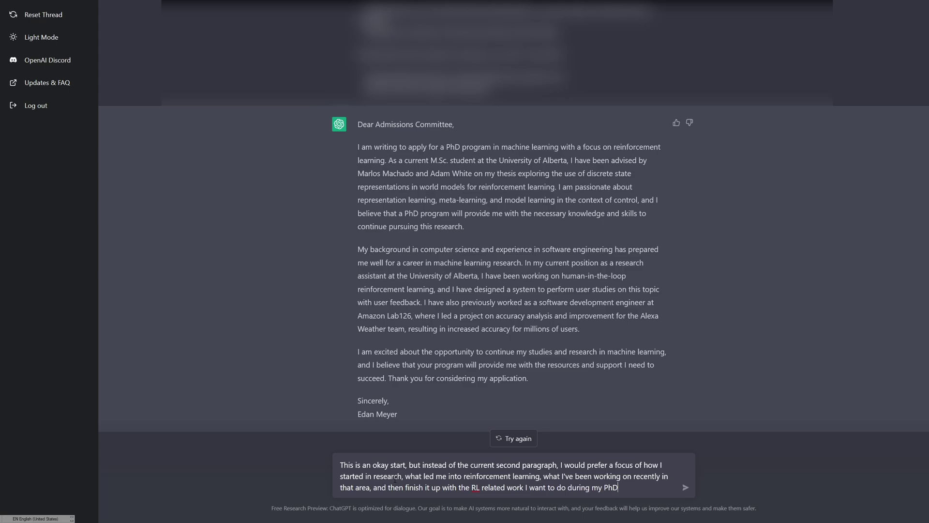
key(Return)
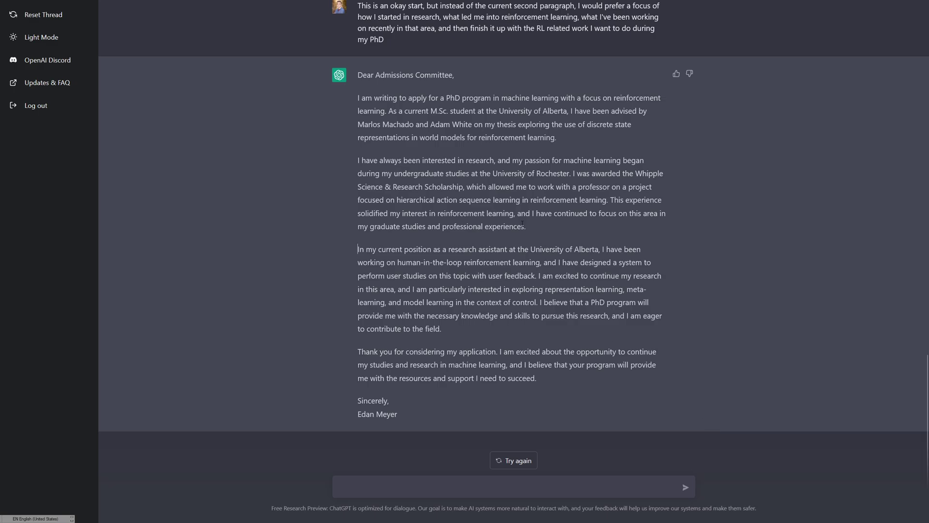
scroll(587, 233, up, 10)
scroll(500, 258, down, 1)
drag(488, 317, 459, 278)
click(551, 280)
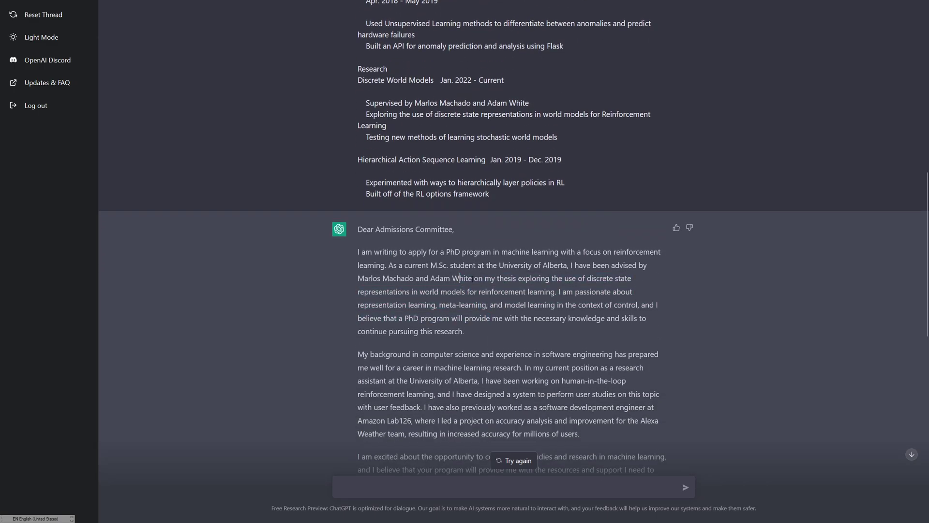
scroll(550, 280, down, 7)
scroll(556, 288, down, 2)
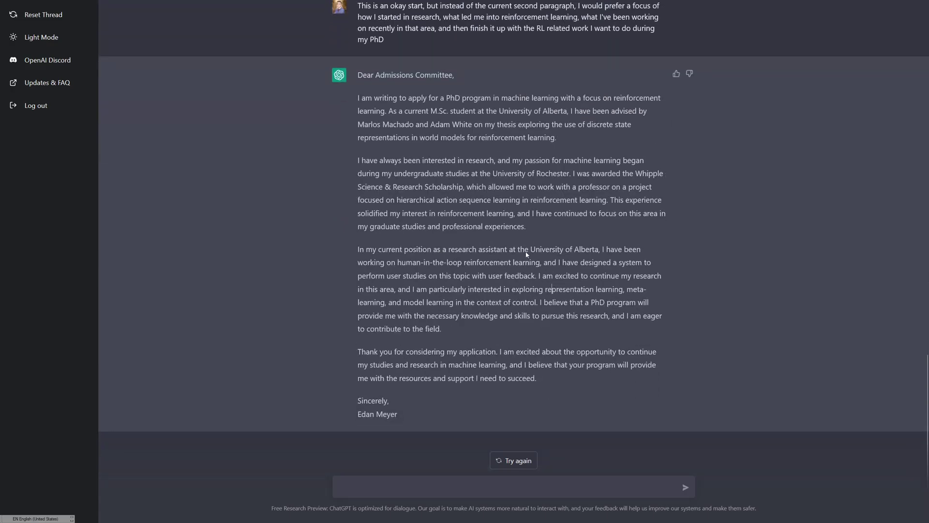
Step: Review the revised letter's phrases on liking research, Rochester studies, hierarchical learning and RL interest
drag(467, 160, 515, 160)
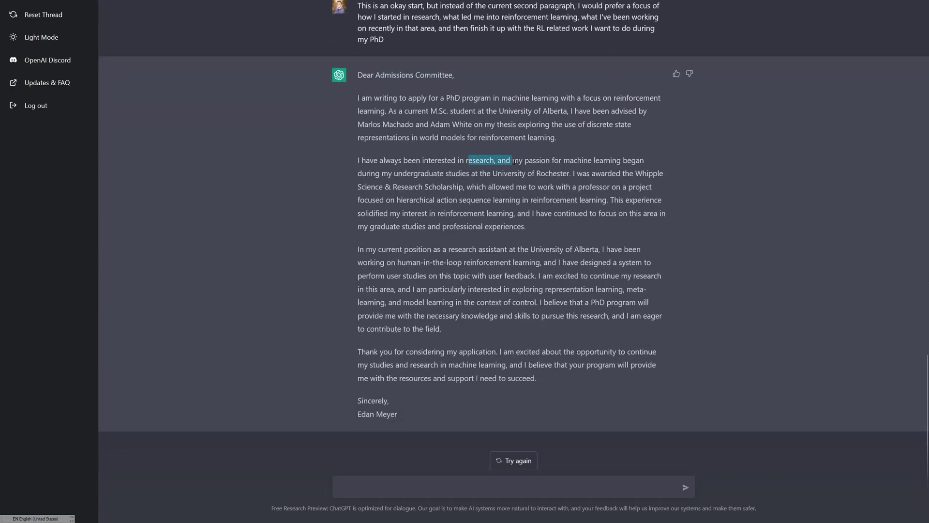
click(519, 159)
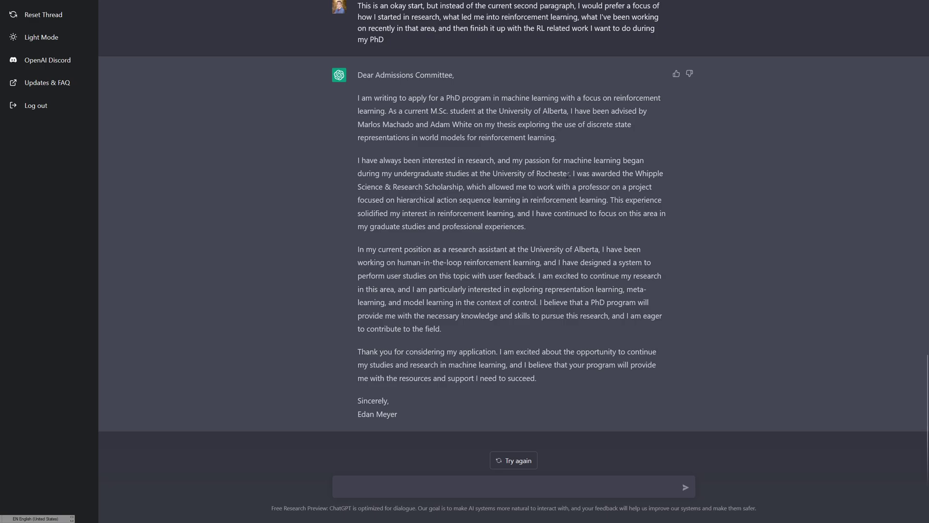
drag(567, 175, 562, 163)
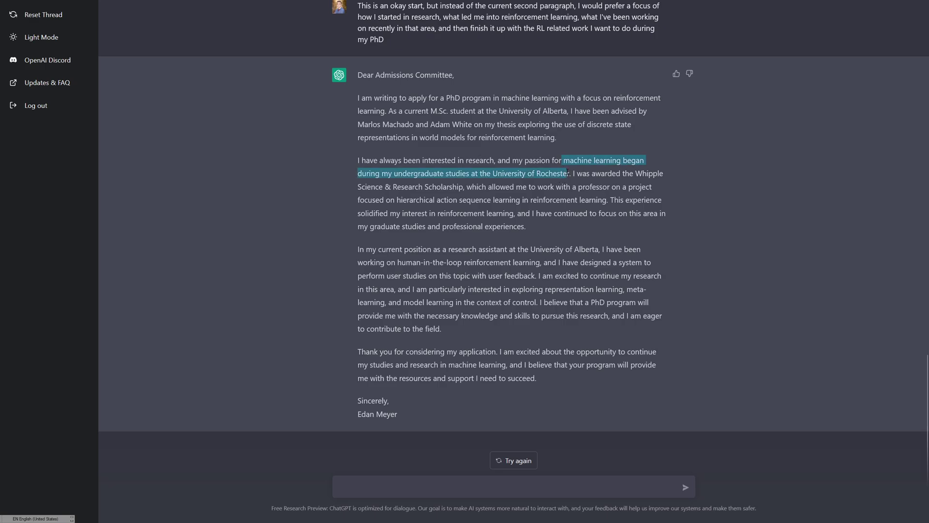
click(568, 173)
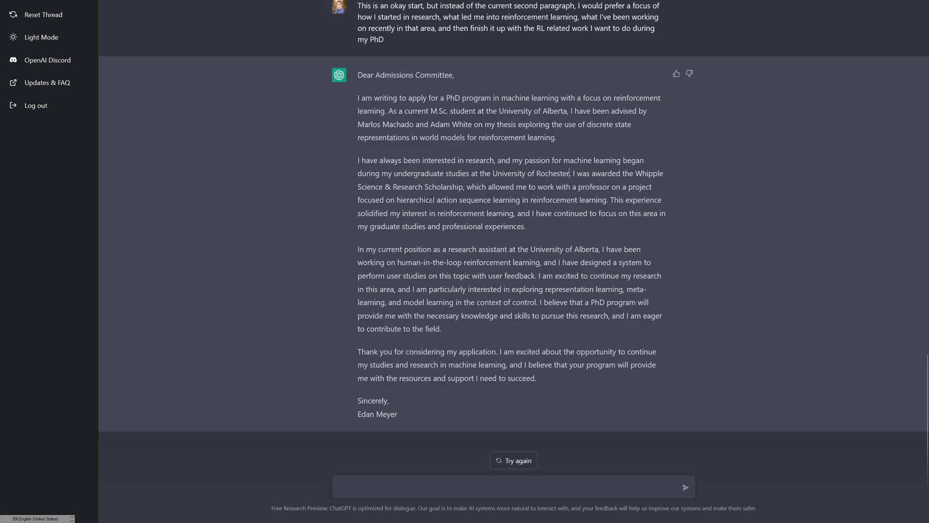
drag(395, 199, 516, 199)
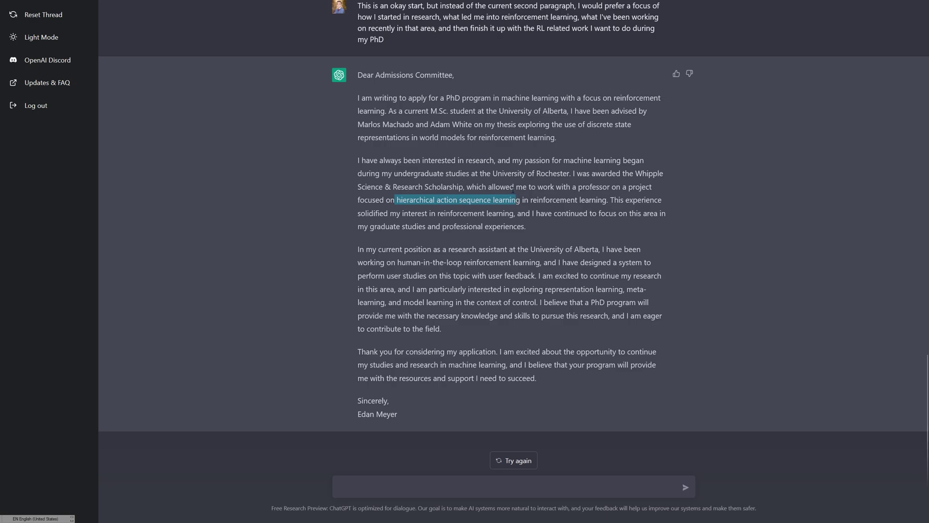
click(522, 196)
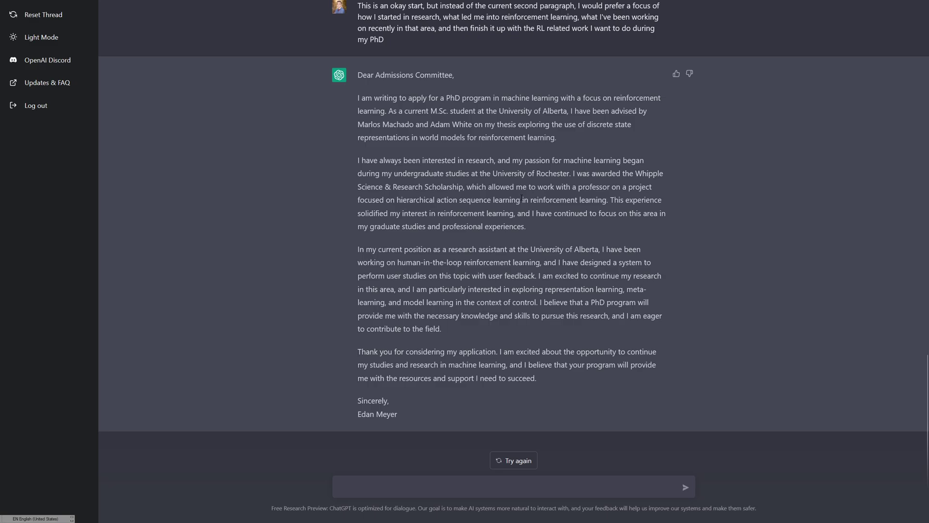
drag(633, 199, 577, 228)
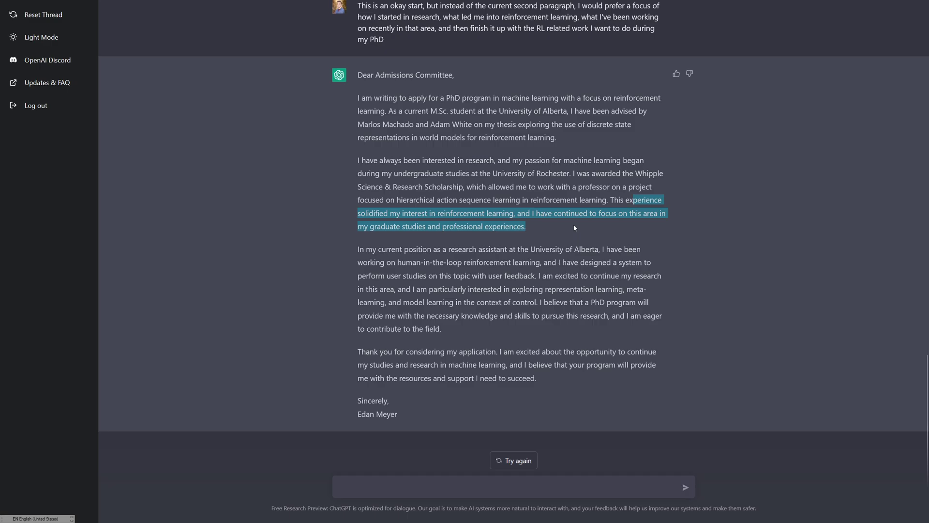
click(583, 213)
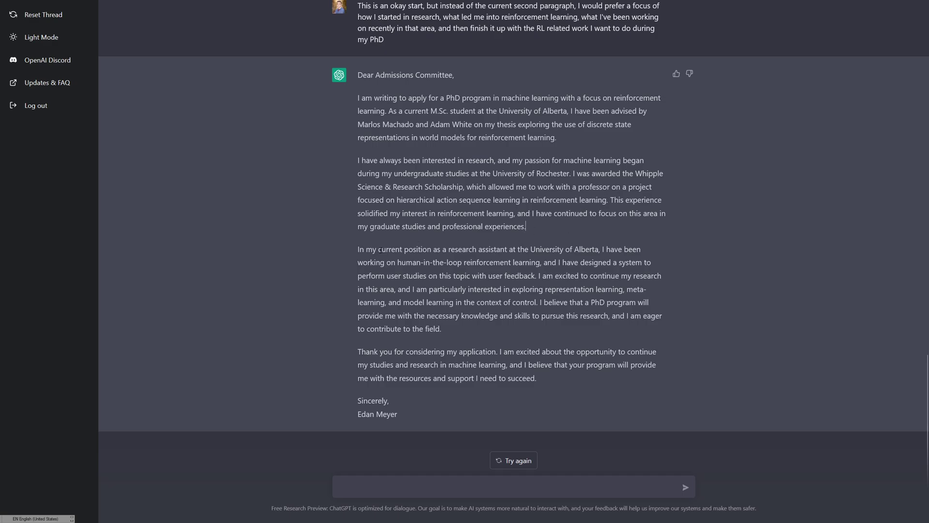
Step: Mark the research assistant position and human-in-the-loop reinforcement learning passages to change
drag(412, 249, 586, 253)
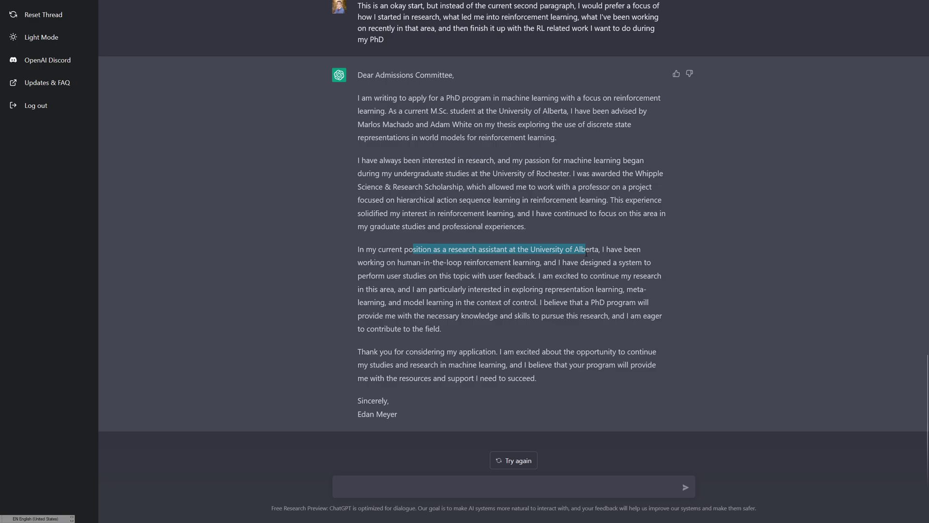
drag(453, 262, 514, 263)
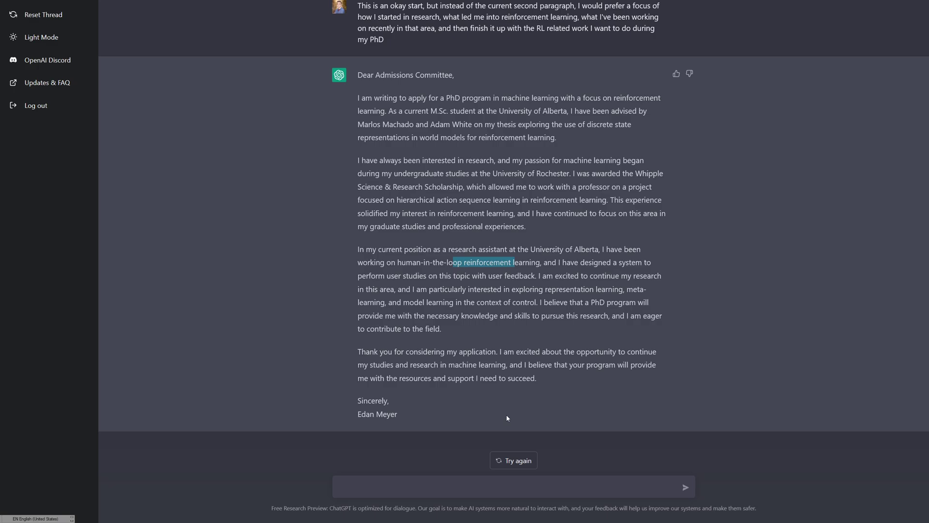
click(454, 275)
drag(397, 262, 541, 265)
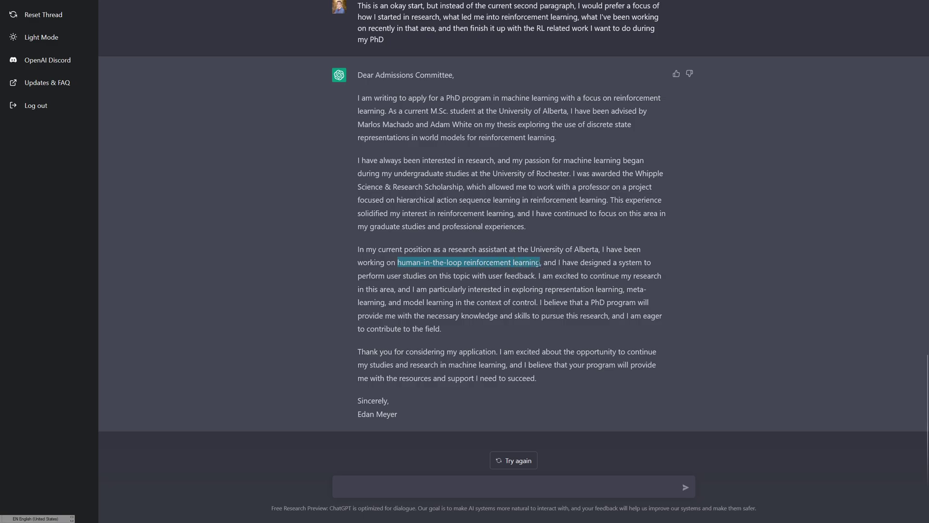
click(456, 486)
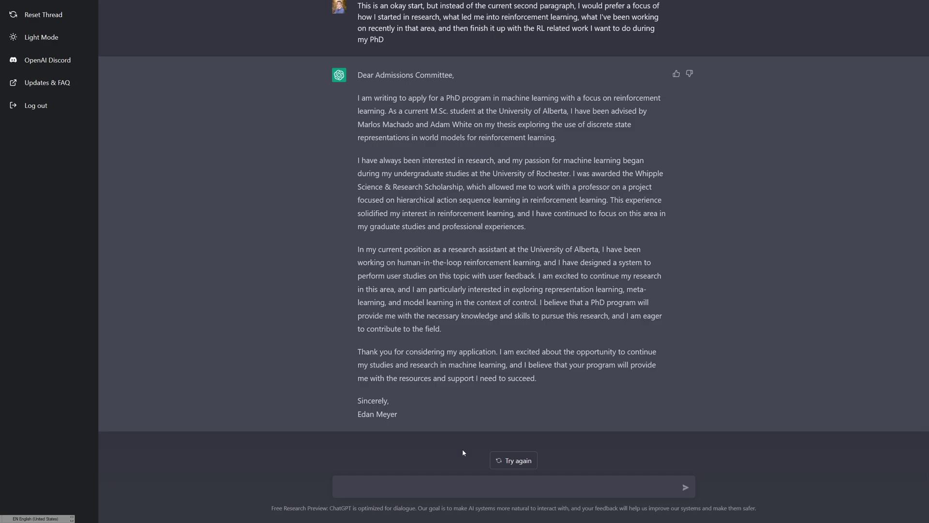
Step: Send the change list: less scholarship, ML engineer and Google experience, no human-in-the-loop, model-based RL
text(A few things I want to change: - In the first paragraph talk less about the scholarship - Add in some of my working experience as a machine learning engineer and at Google - Don't talk about the human-in-the-loop RL work because it is not my focus - Talk more about my research with model based RL I do currently)
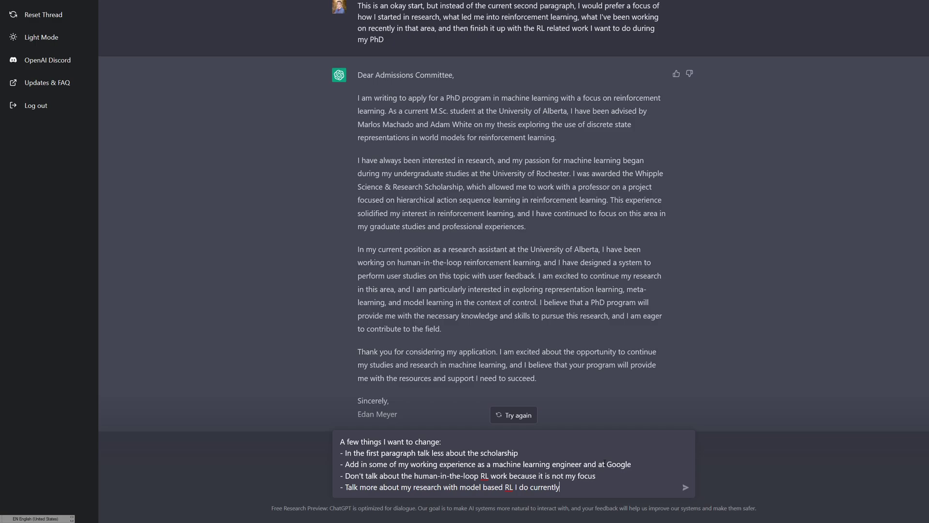
key(Return)
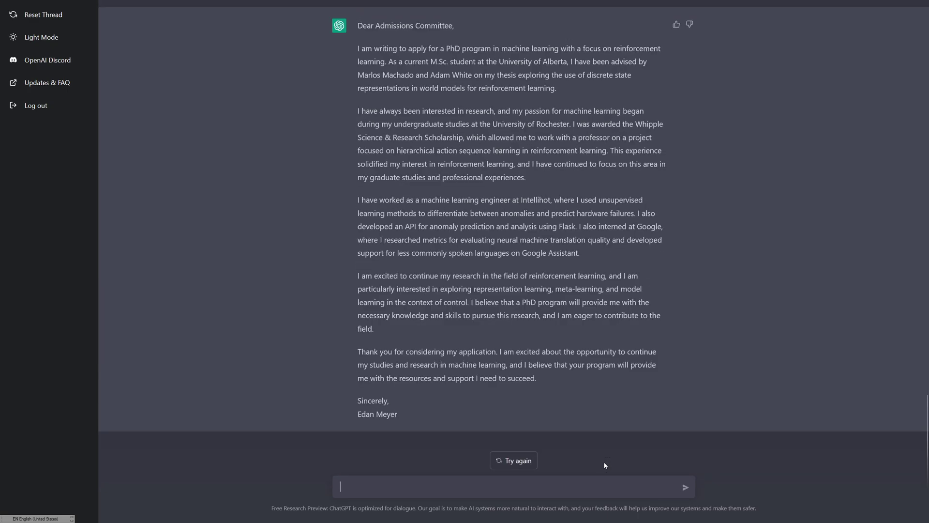
drag(533, 178, 360, 111)
click(429, 164)
drag(374, 203, 472, 237)
click(473, 236)
drag(427, 199, 534, 200)
click(531, 222)
drag(598, 230, 656, 228)
click(587, 239)
drag(505, 239, 564, 239)
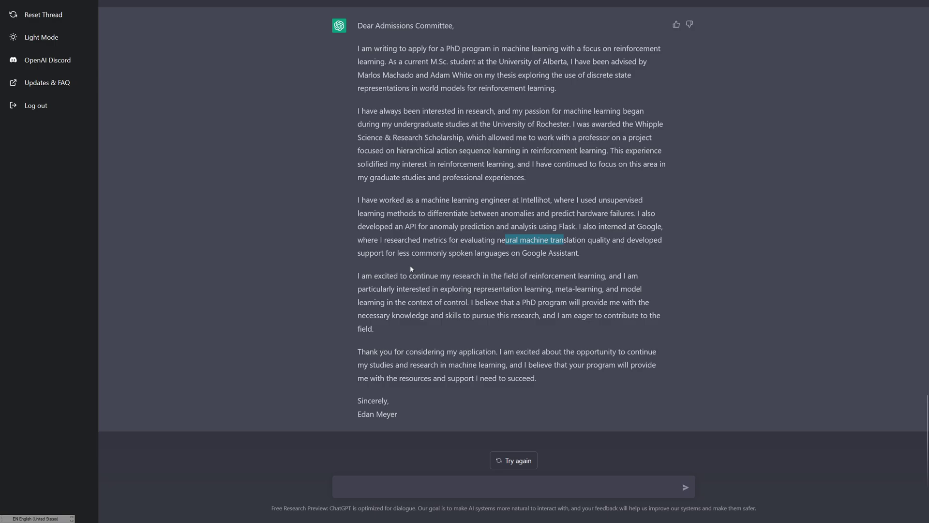
drag(381, 275, 487, 279)
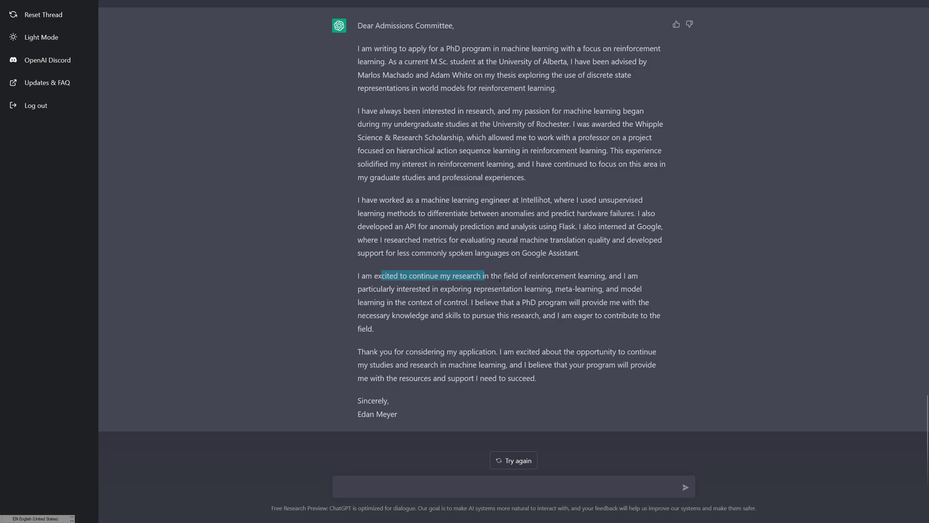
drag(504, 289, 471, 304)
click(477, 304)
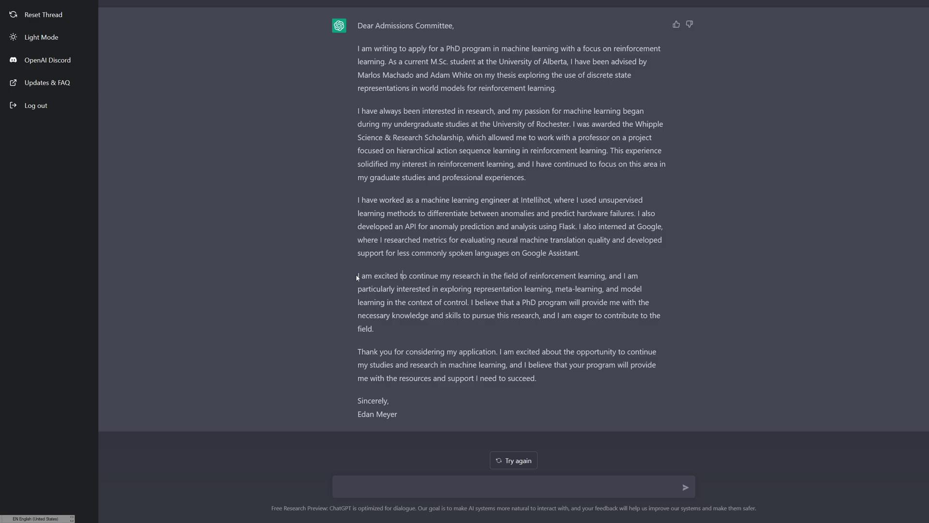
drag(358, 49, 442, 289)
click(457, 327)
scroll(458, 327, up, 2)
scroll(472, 355, down, 3)
Step: Ask whether Alberta, McGill, Stanford, CMU, Berkeley, UMass and Brown are realistic PhD admits
click(501, 479)
text(Based on the information from resume and using this letter, which of the schools do I have a decent chance of getting admitted to if I apply to the computer science PhD programs? University of Alberta, McGill, Stanford, CMU, Berkeley, UMass, Brown)
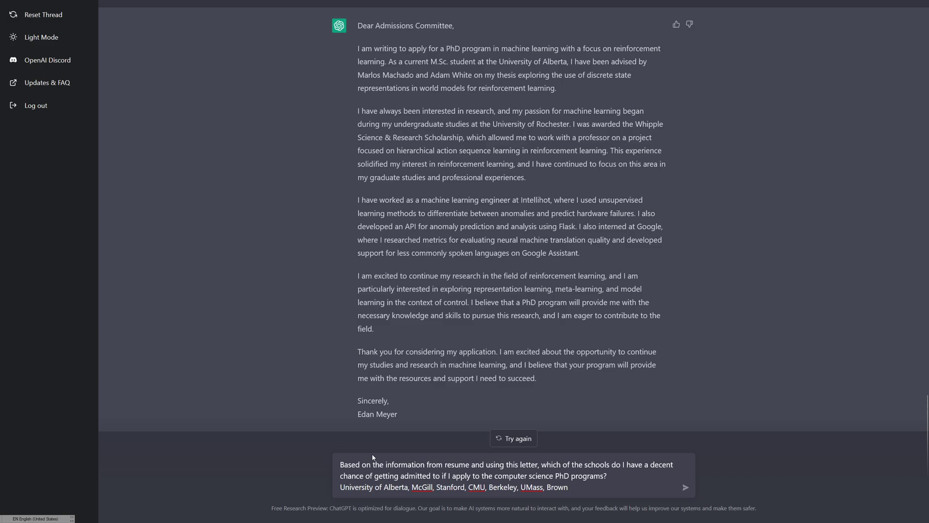
drag(342, 460, 540, 466)
click(540, 466)
drag(410, 485, 335, 487)
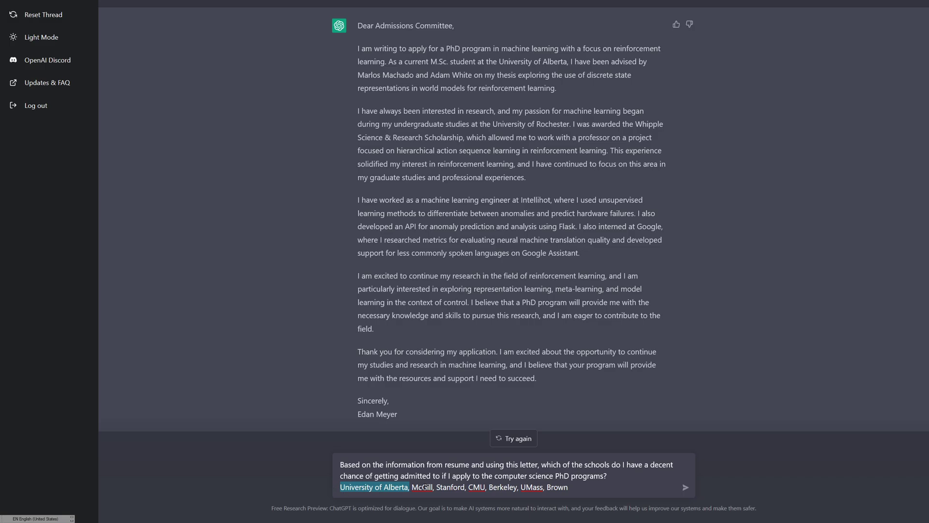
double_click(422, 487)
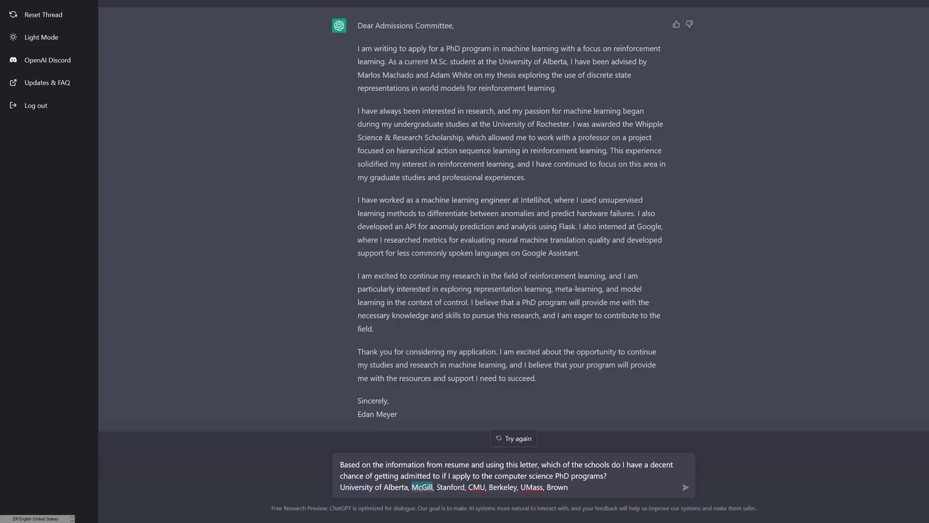
drag(436, 486, 524, 488)
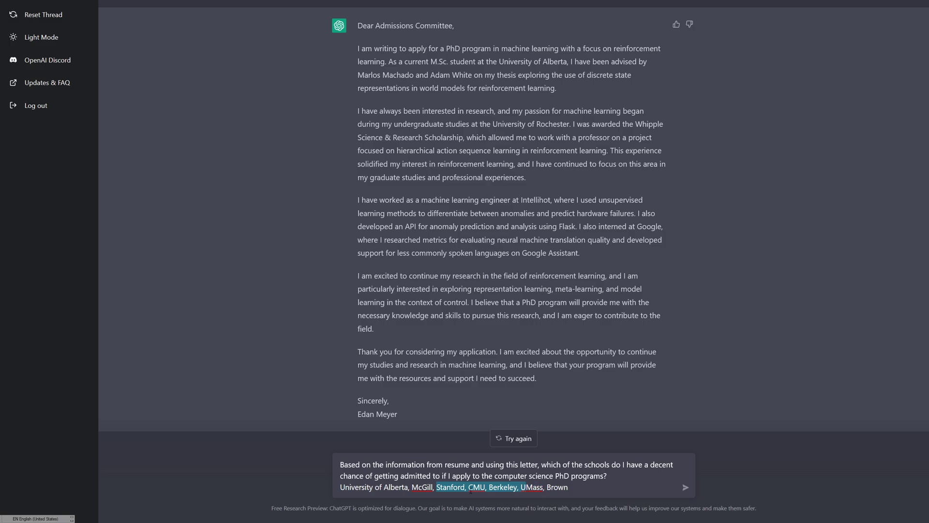
click(503, 485)
double_click(503, 485)
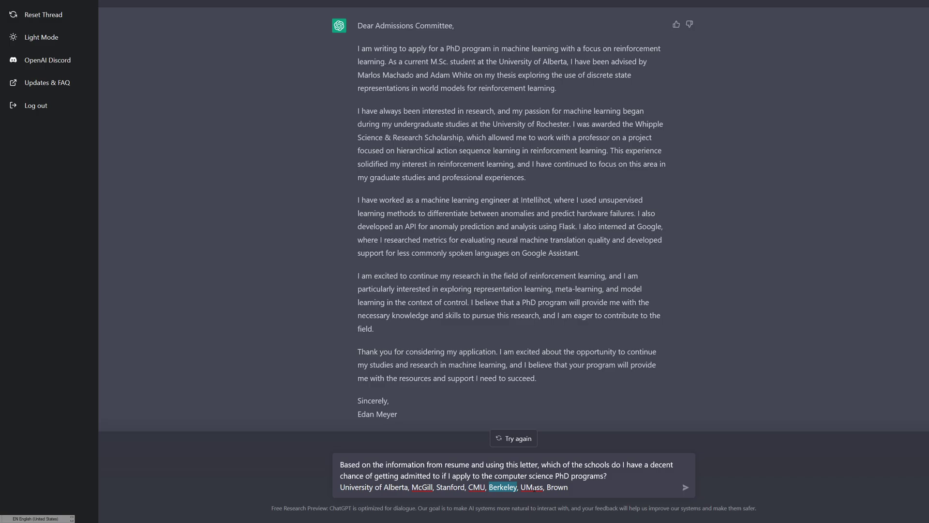
drag(521, 487, 569, 487)
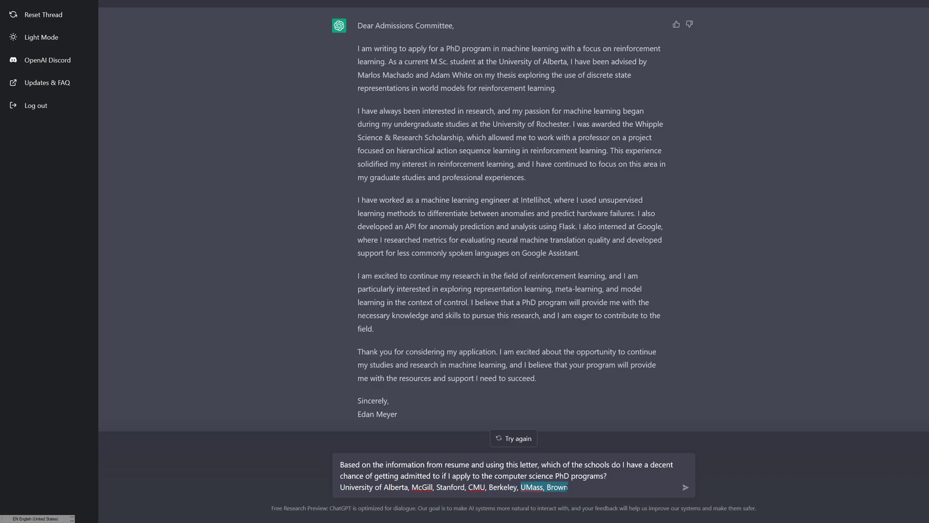
click(609, 482)
key(Return)
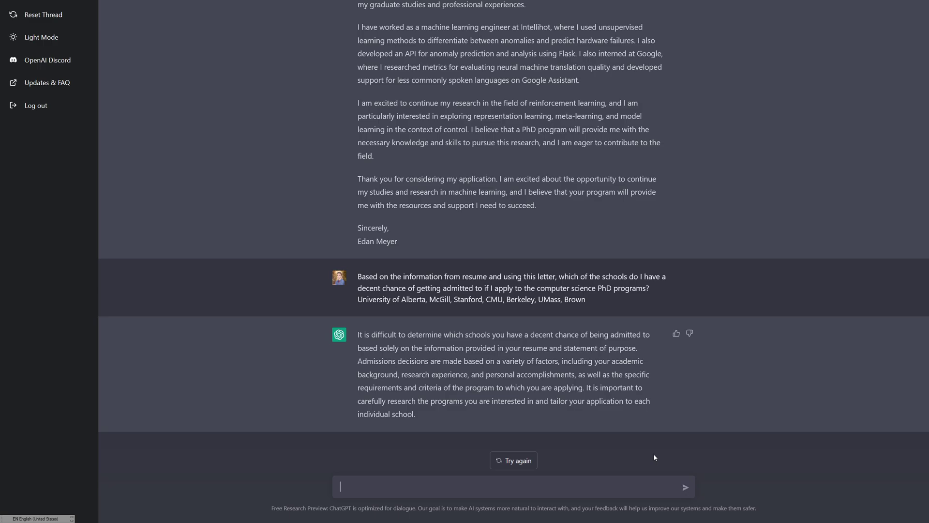
scroll(673, 405, up, 5)
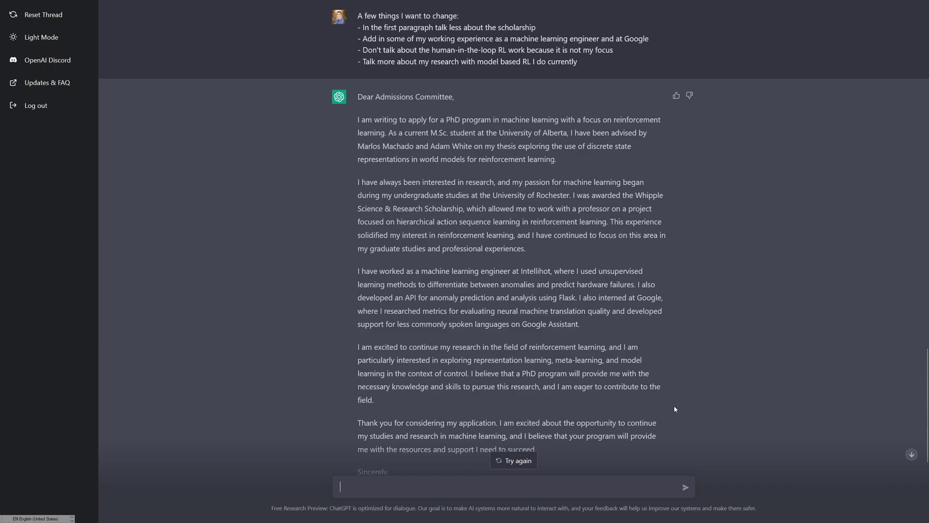
scroll(673, 405, down, 5)
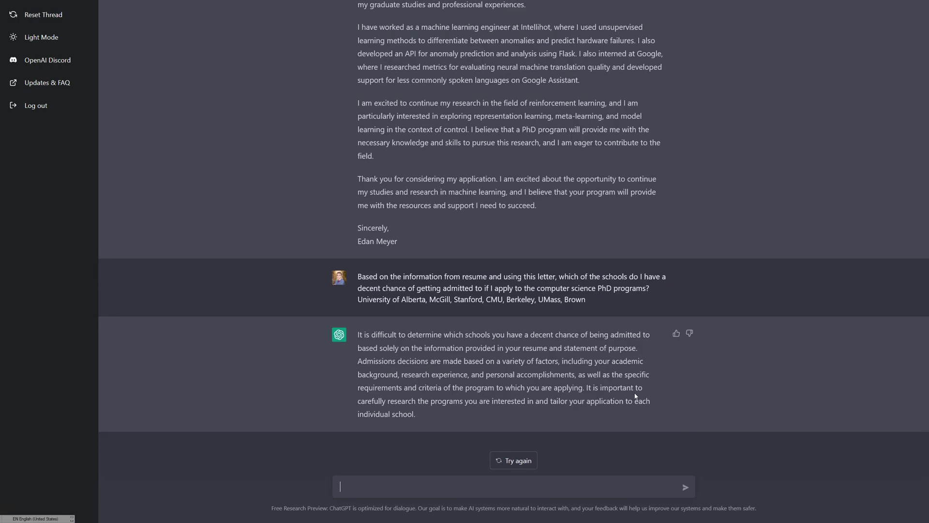
drag(395, 361, 415, 360)
click(548, 399)
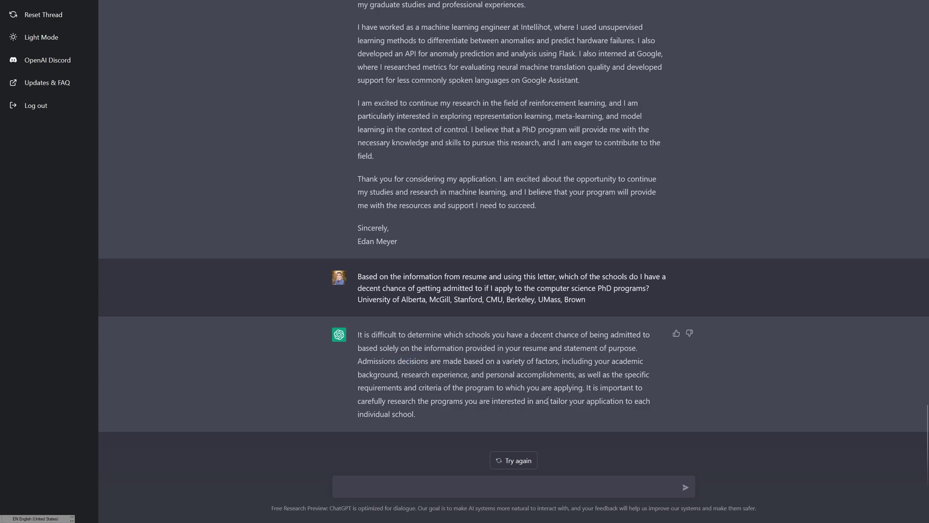
click(667, 382)
scroll(667, 378, up, 4)
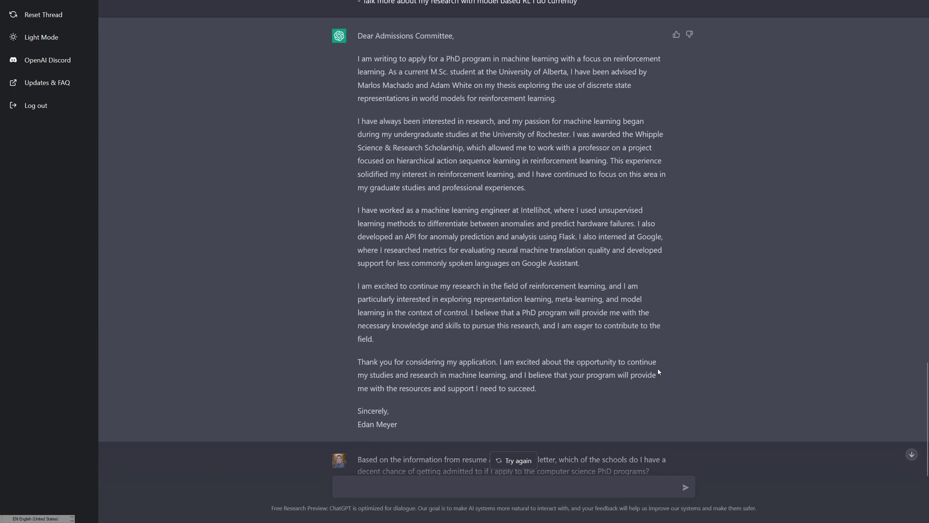
scroll(657, 371, down, 1)
scroll(659, 369, down, 3)
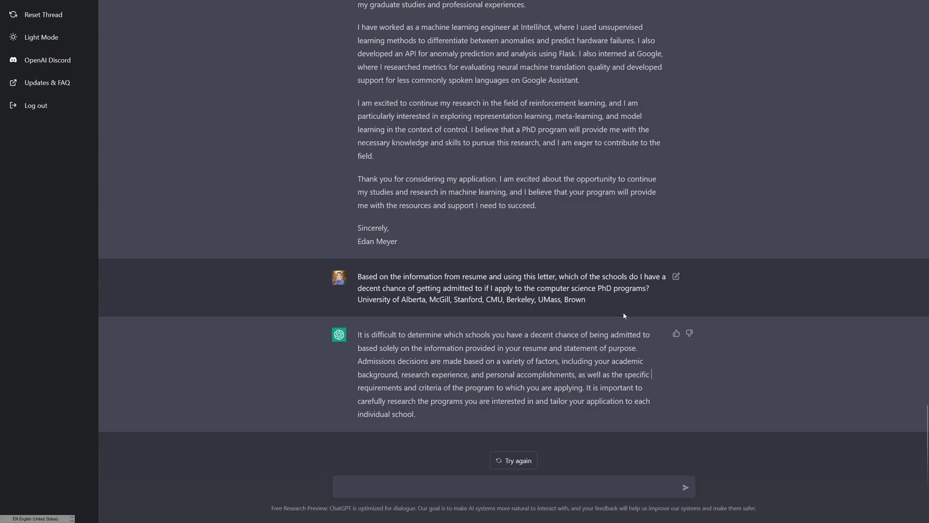
scroll(605, 305, up, 3)
scroll(535, 287, down, 1)
scroll(518, 274, up, 4)
drag(536, 287, 376, 169)
click(376, 169)
scroll(557, 240, down, 5)
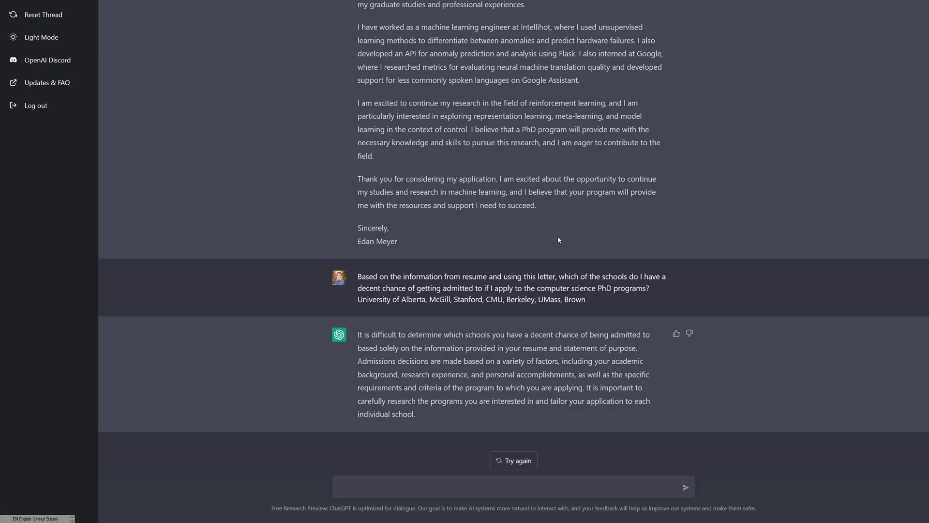